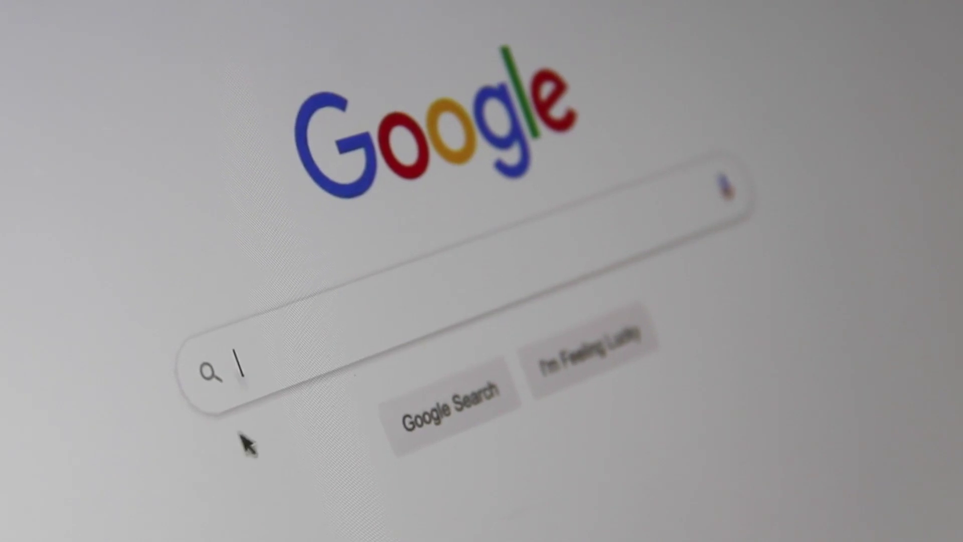
# Type 'Search Engine Optimi' into the Google search box.
pyautogui.write('Sea')
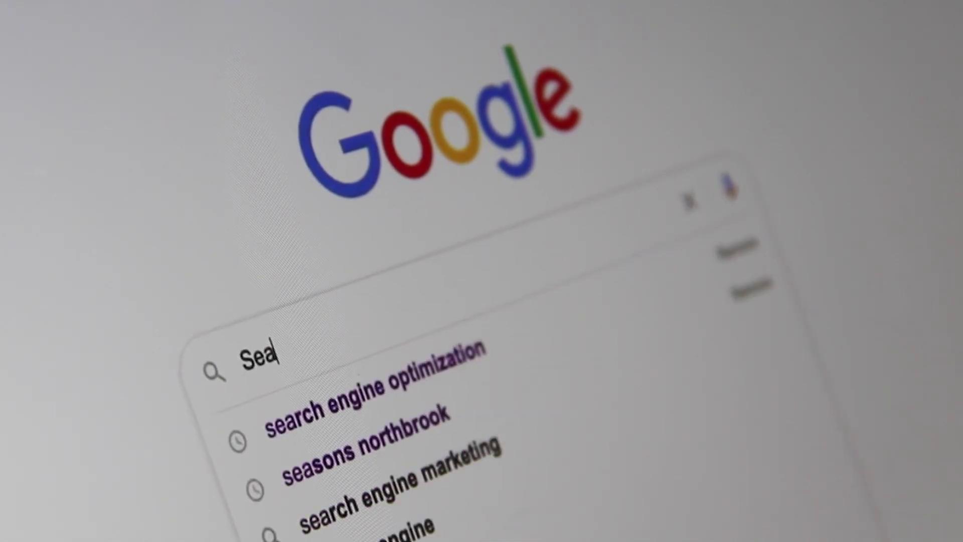
pyautogui.write('rch Engine ')
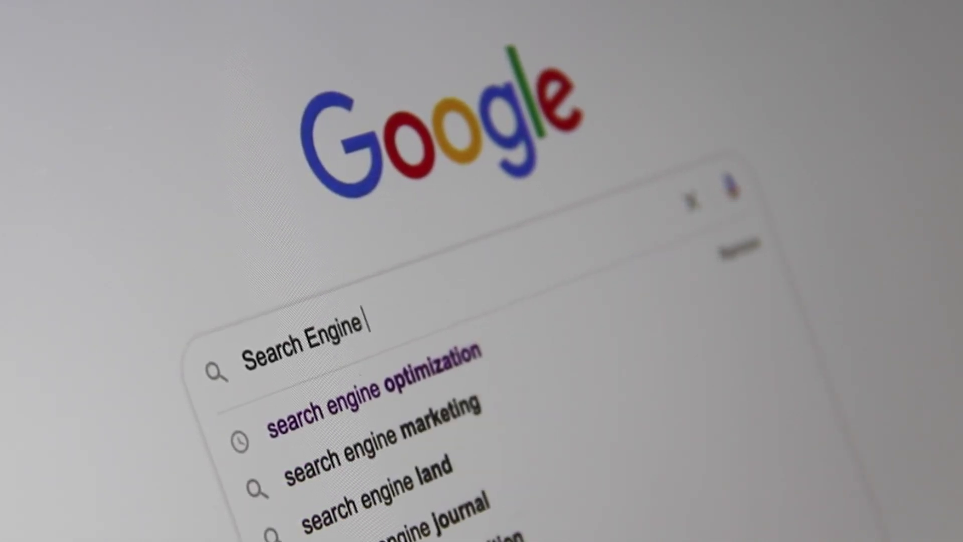
pyautogui.write('Optimi')
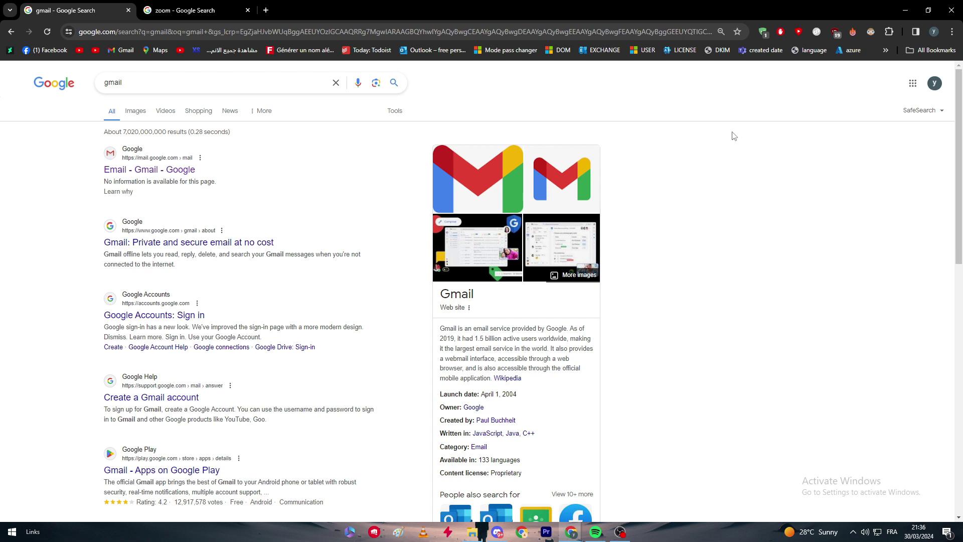
# Open the official Zoom site from the zoom results, dismiss the cookie notice, and choose Sign Up Free.
pyautogui.click(169, 7)
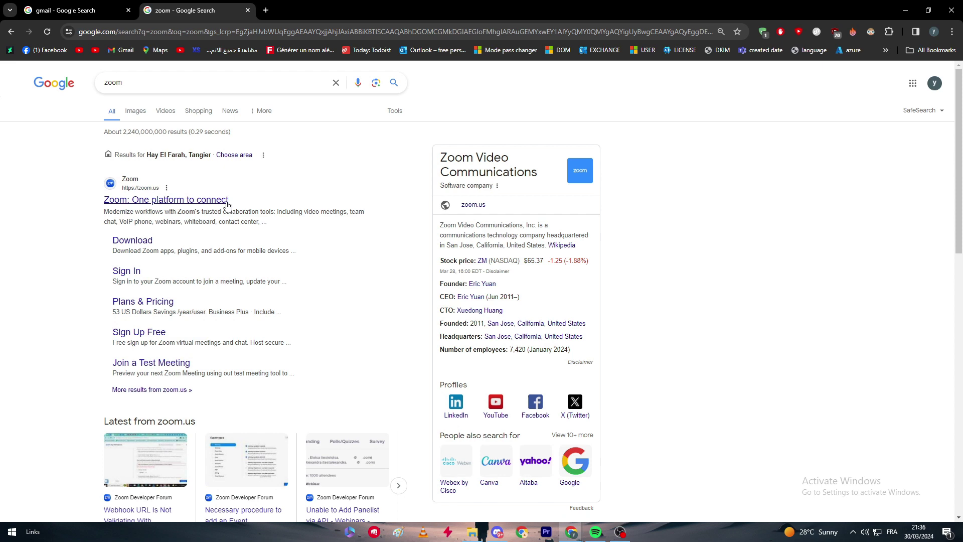
pyautogui.click(136, 202)
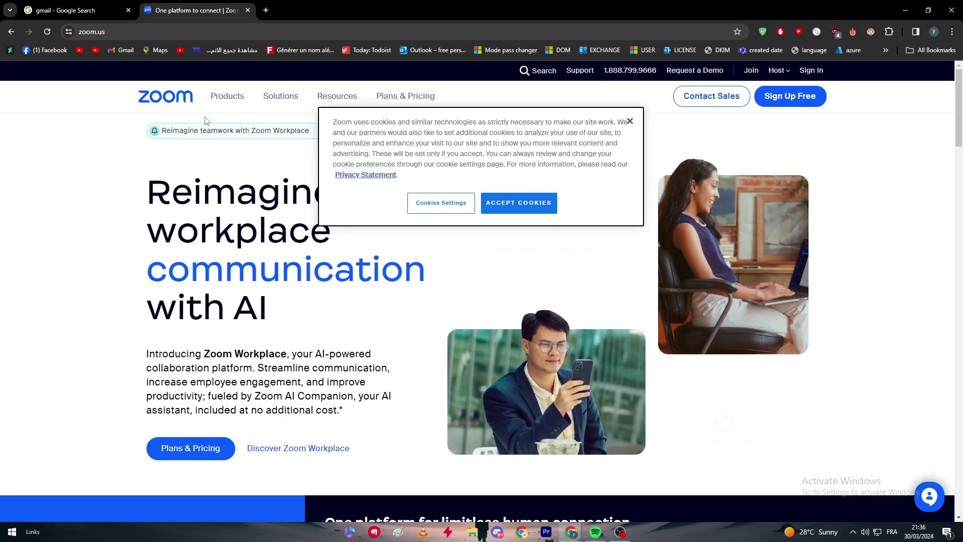
pyautogui.click(640, 129)
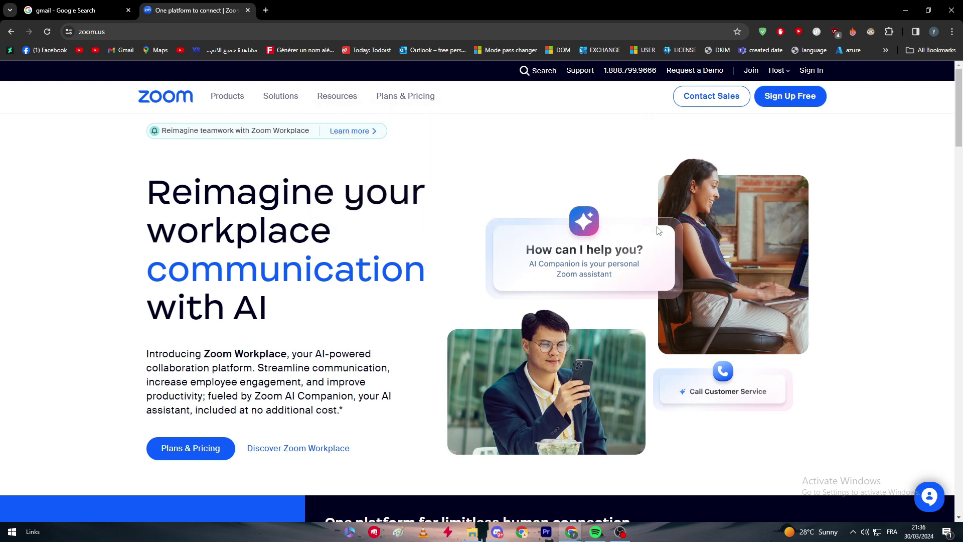
pyautogui.scroll(-4, 366, 353)
pyautogui.scroll(4, 679, 302)
pyautogui.click(779, 101)
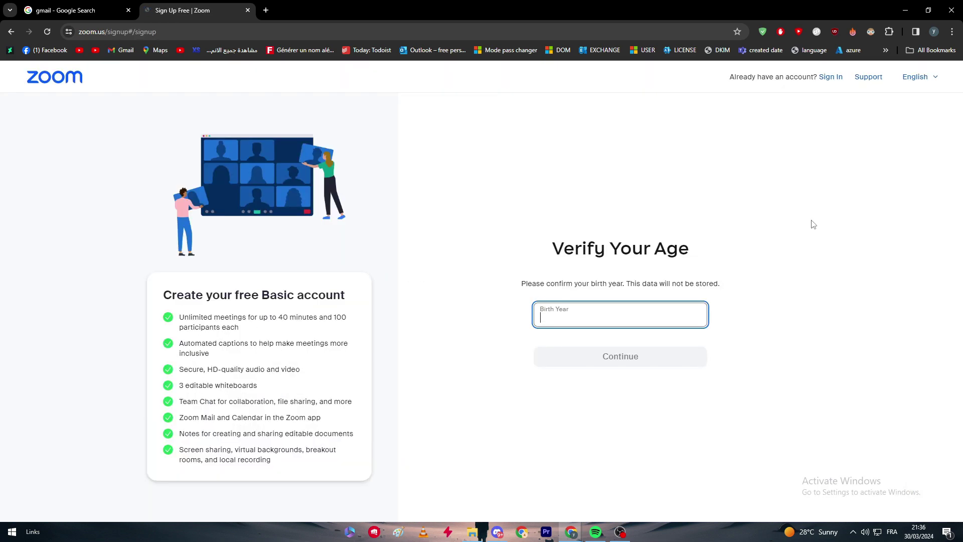
# Sign in to Zoom with the chosen Google account instead of signing up.
pyautogui.click(832, 80)
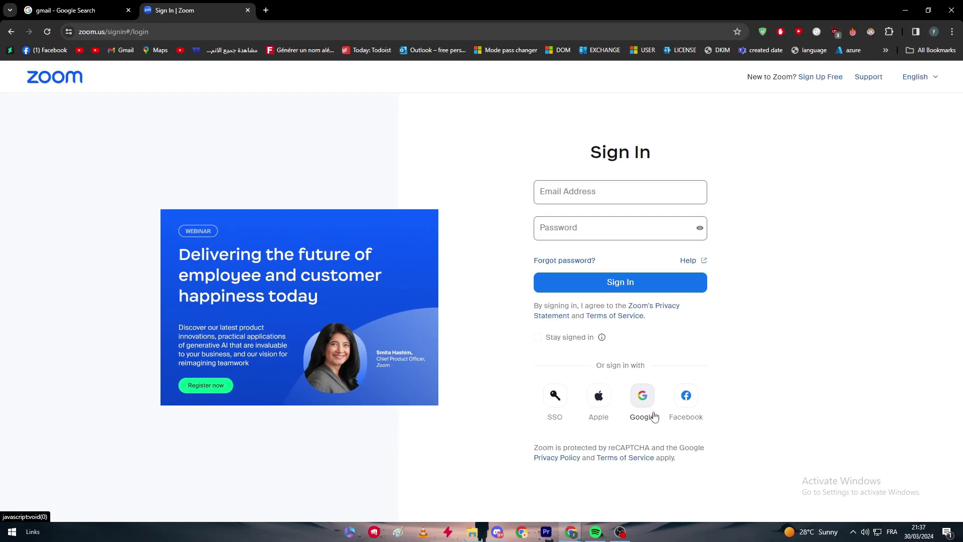
pyautogui.click(653, 416)
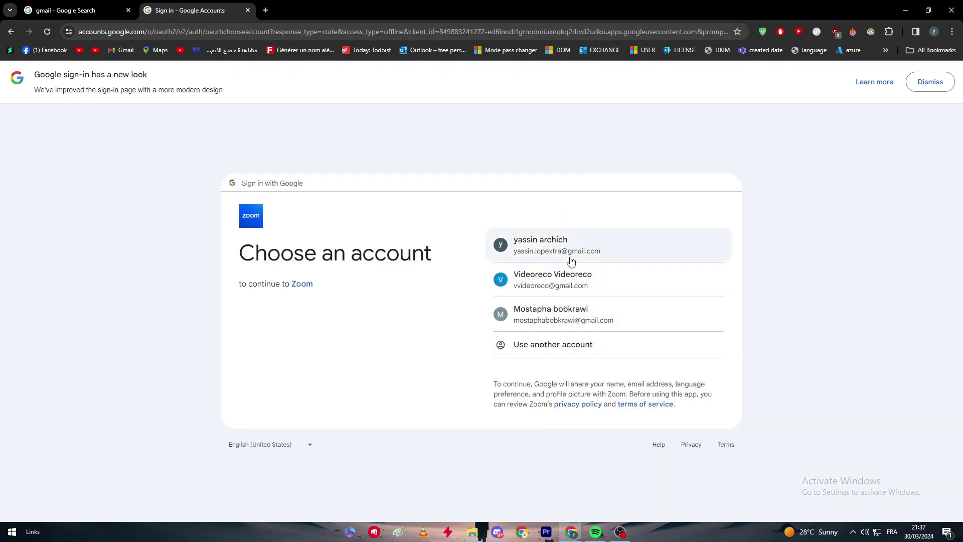
pyautogui.click(571, 261)
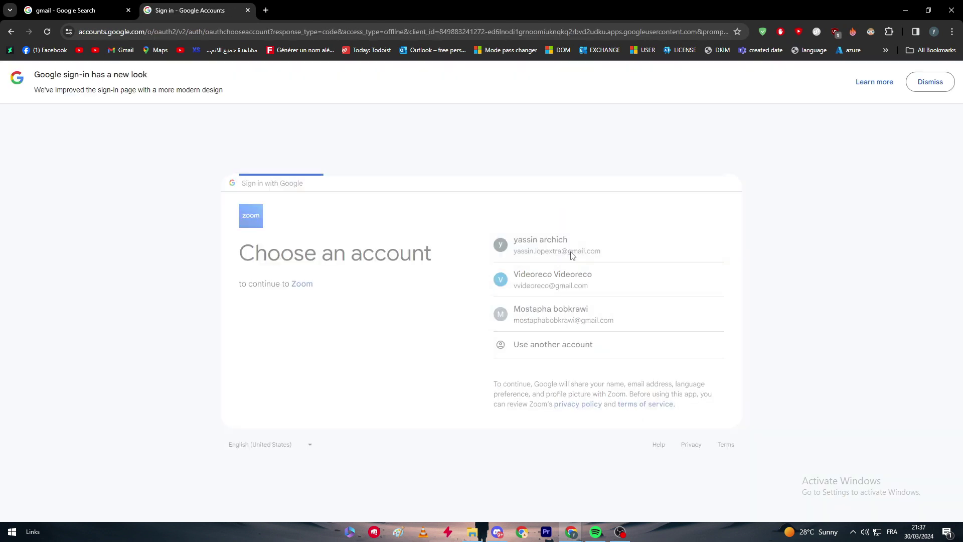
pyautogui.click(583, 368)
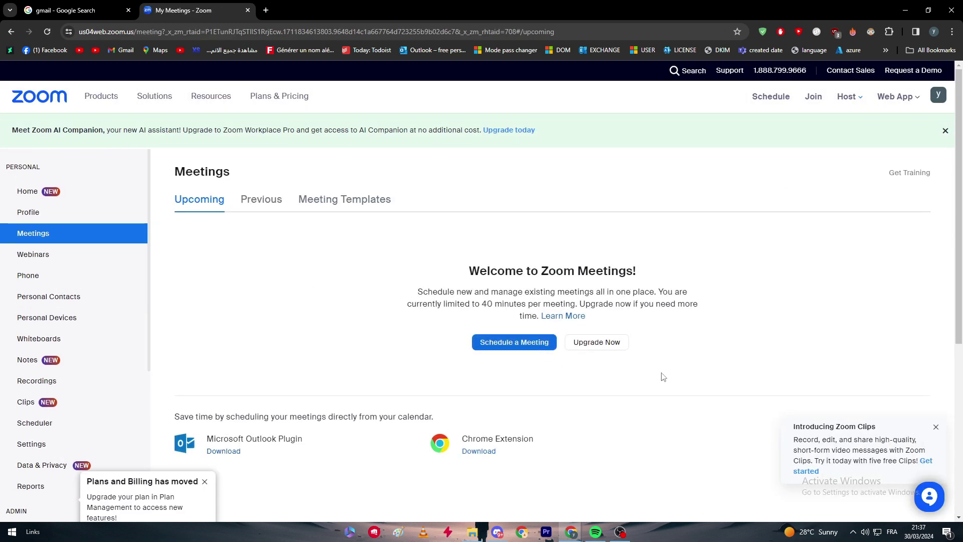
# Back on the Zoom tab, close the 'Plans and Billing has moved' notice.
pyautogui.click(93, 9)
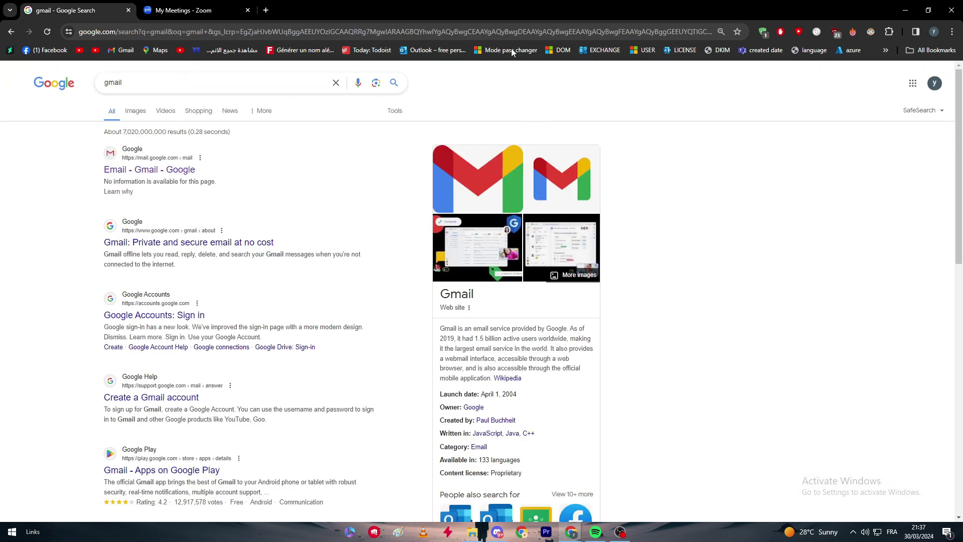
pyautogui.click(195, 5)
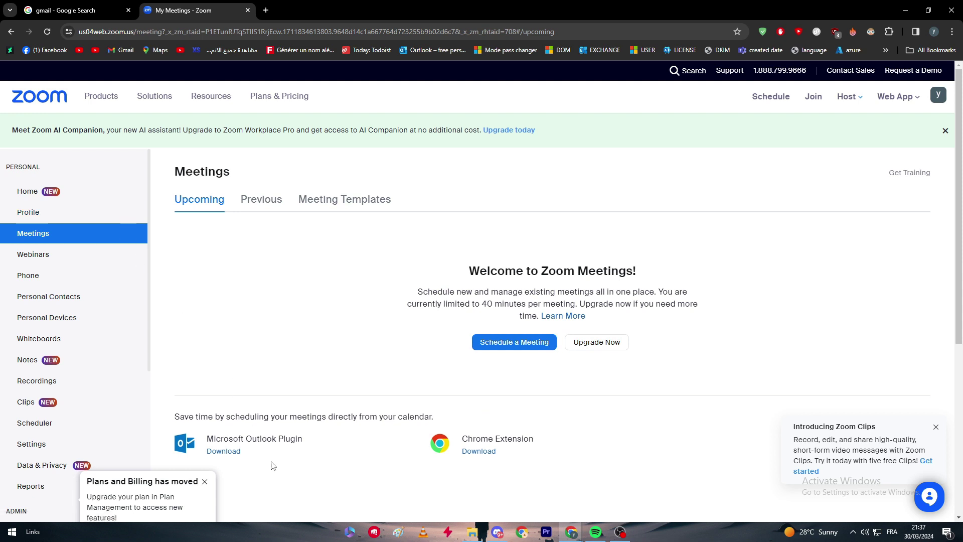
pyautogui.click(205, 481)
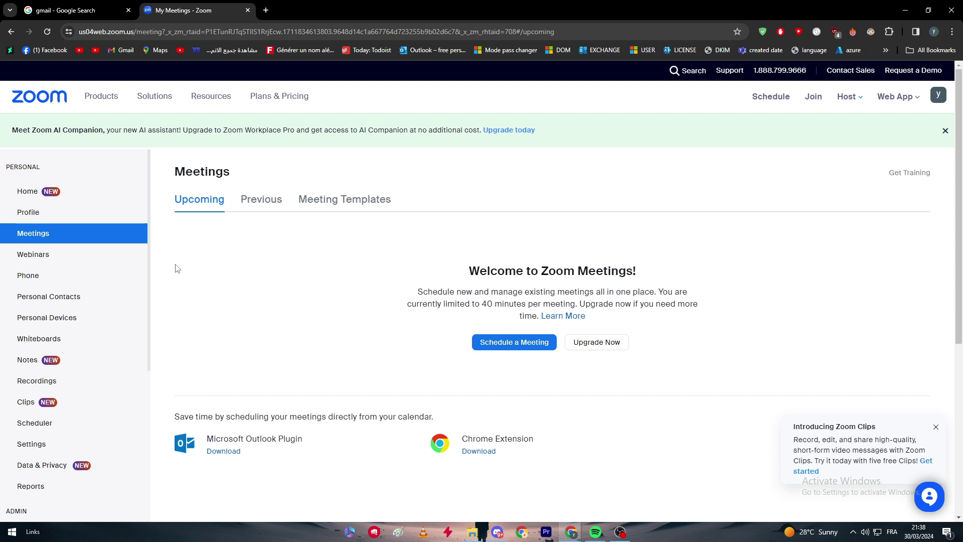
# Browse the Web App sections list and the account profile menu.
pyautogui.click(898, 97)
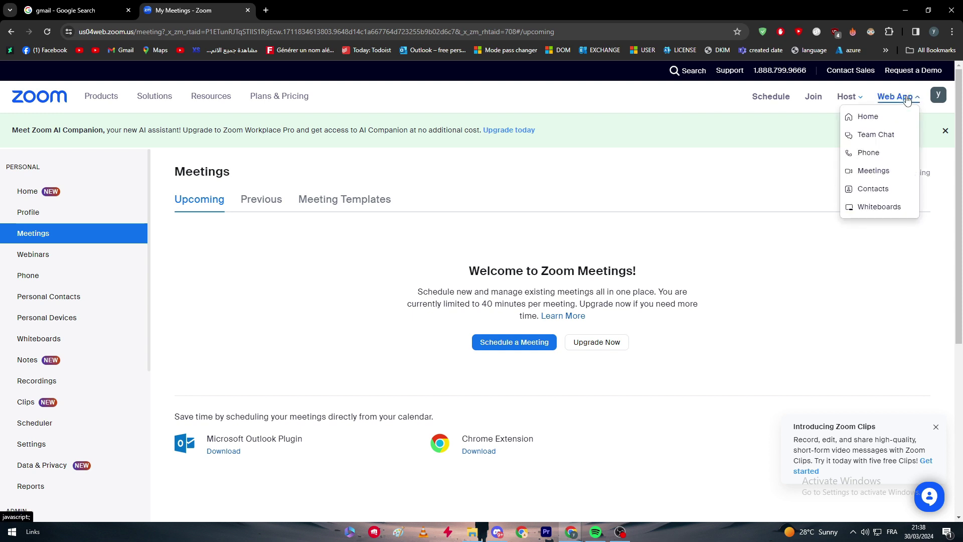
pyautogui.click(937, 95)
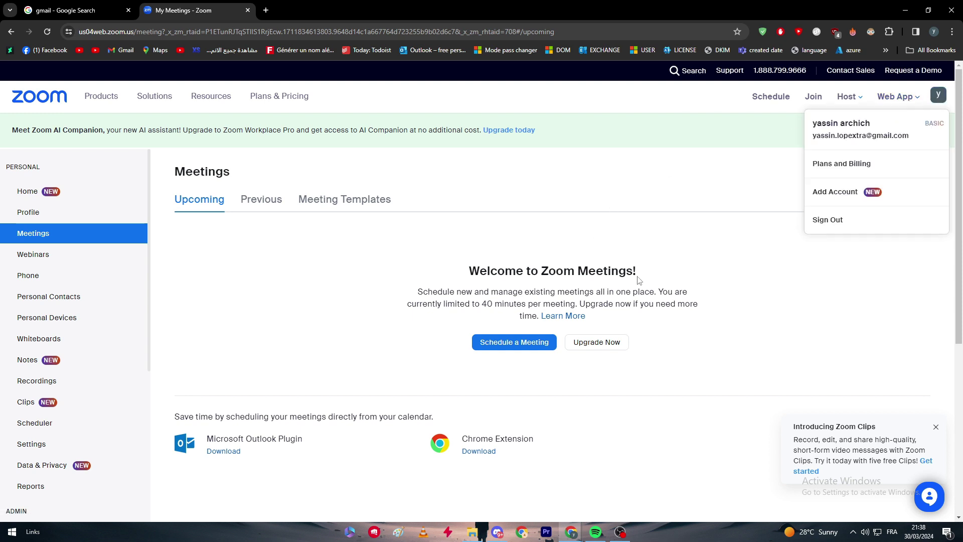
pyautogui.scroll(-5, 297, 292)
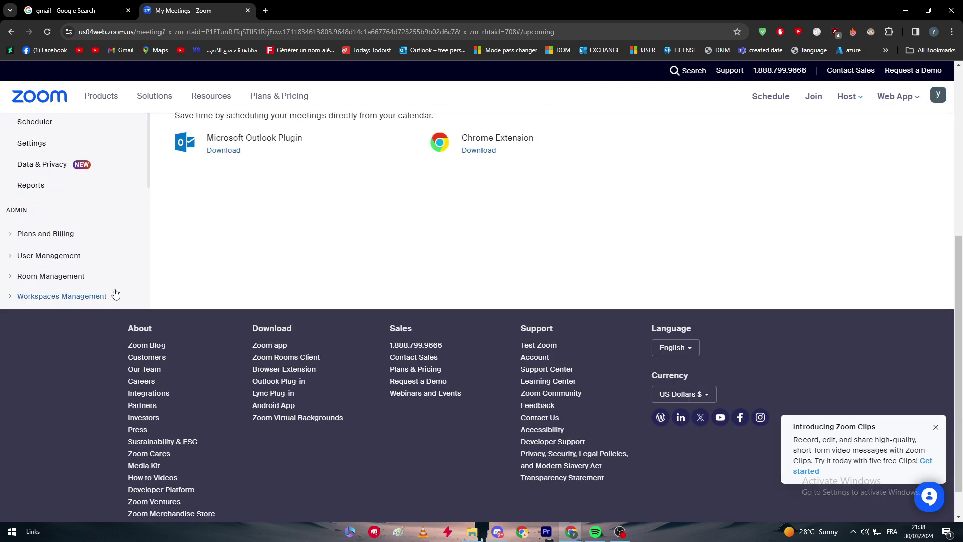
pyautogui.scroll(5, 374, 316)
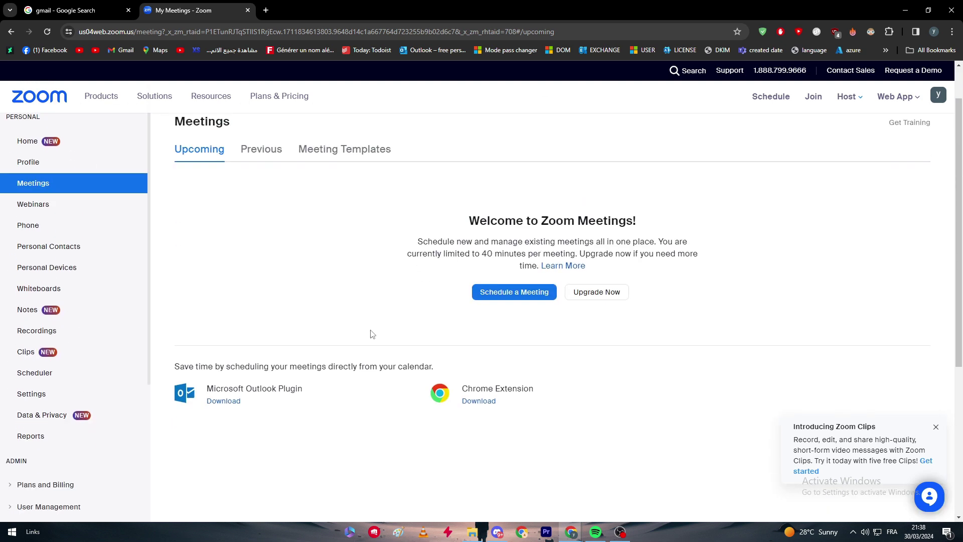
pyautogui.scroll(2, 372, 334)
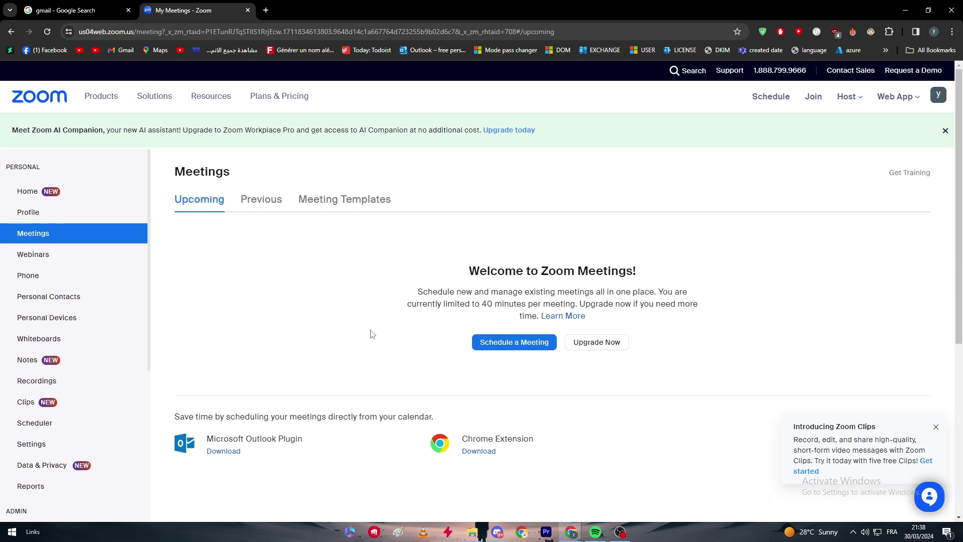
# Load zapier.com in a new tab and start free with the chosen Google account.
pyautogui.click(265, 9)
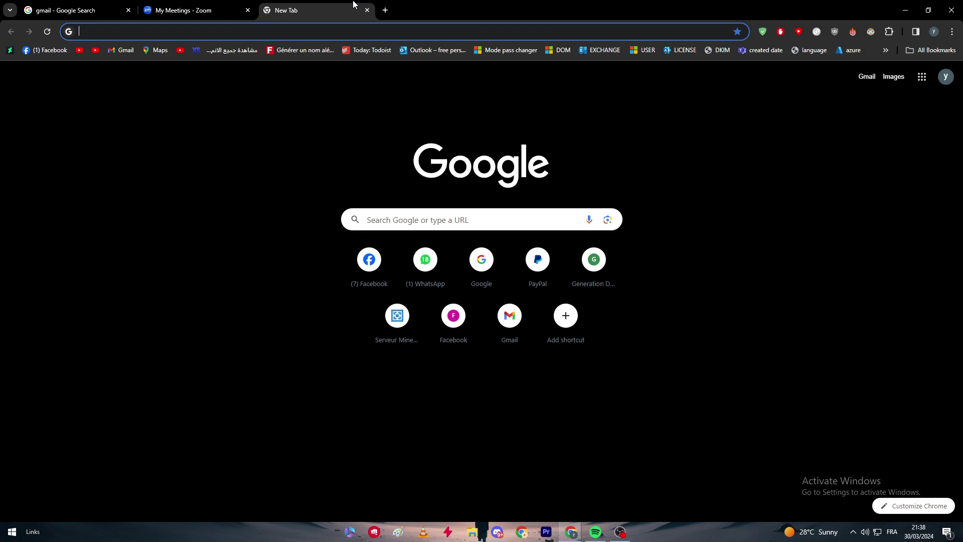
pyautogui.write('zap')
pyautogui.press('Return')
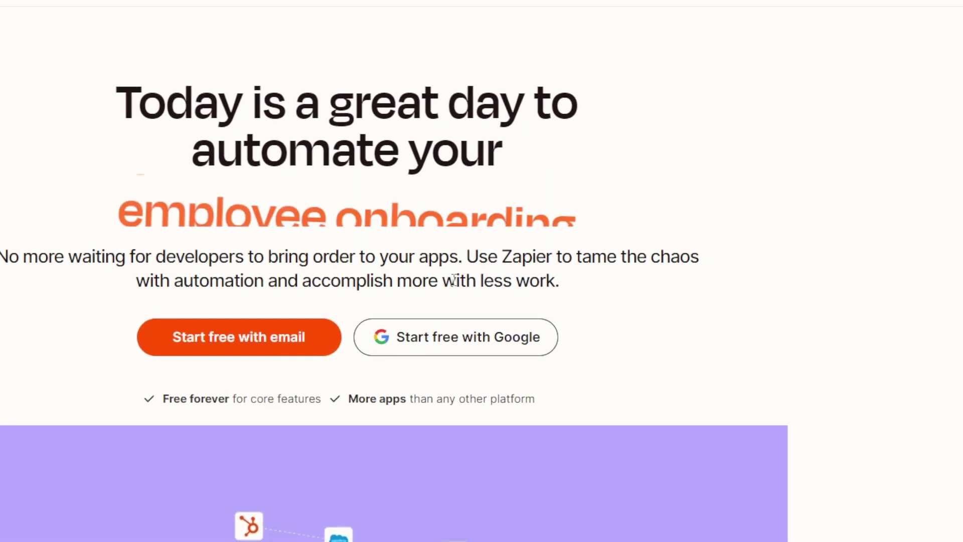
pyautogui.click(480, 284)
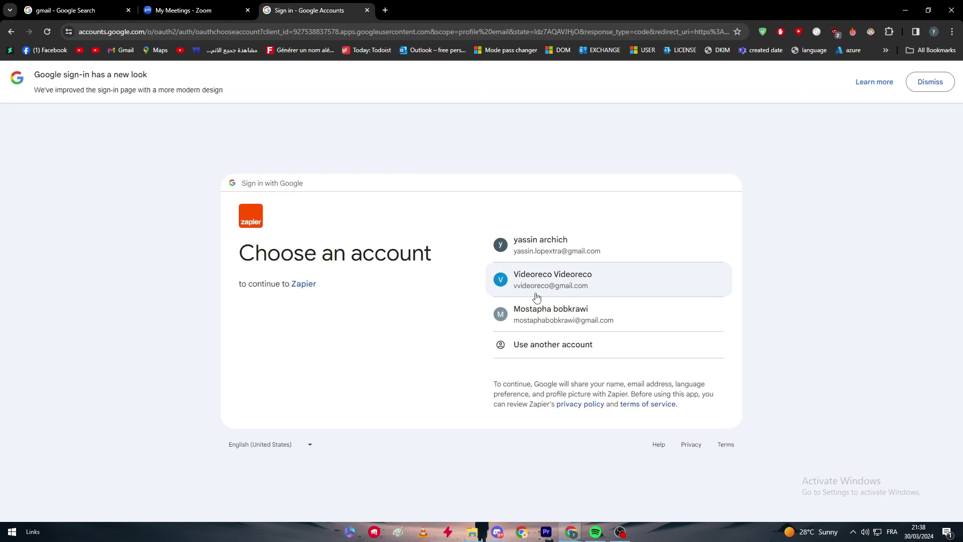
pyautogui.click(527, 241)
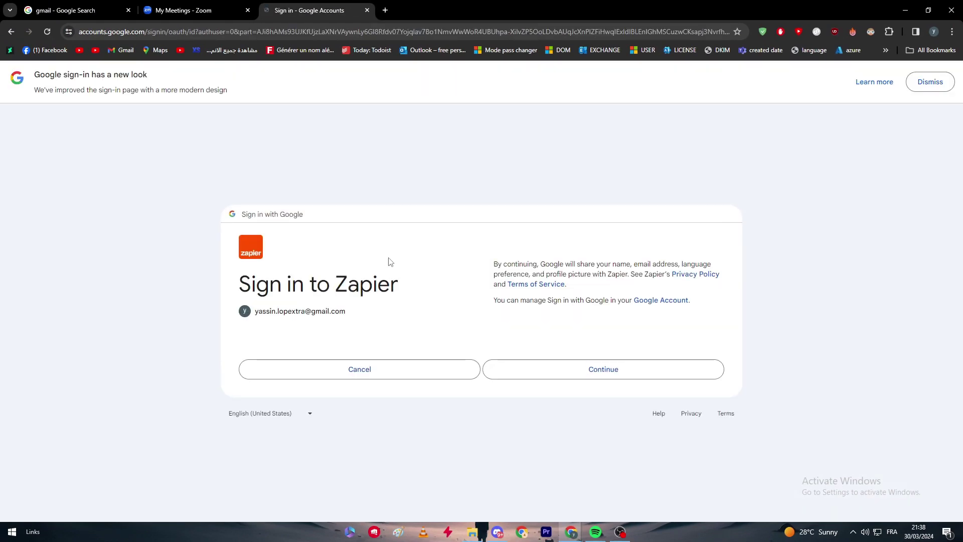
pyautogui.click(585, 376)
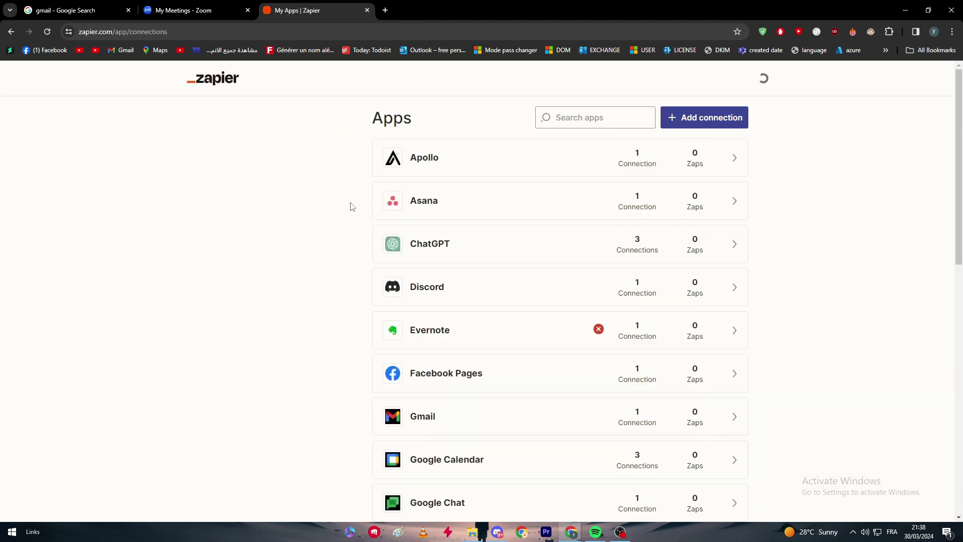
# Find Gmail among the apps and reconnect its existing connection, allowing Zapier Google access.
pyautogui.click(633, 114)
pyautogui.write('gmail')
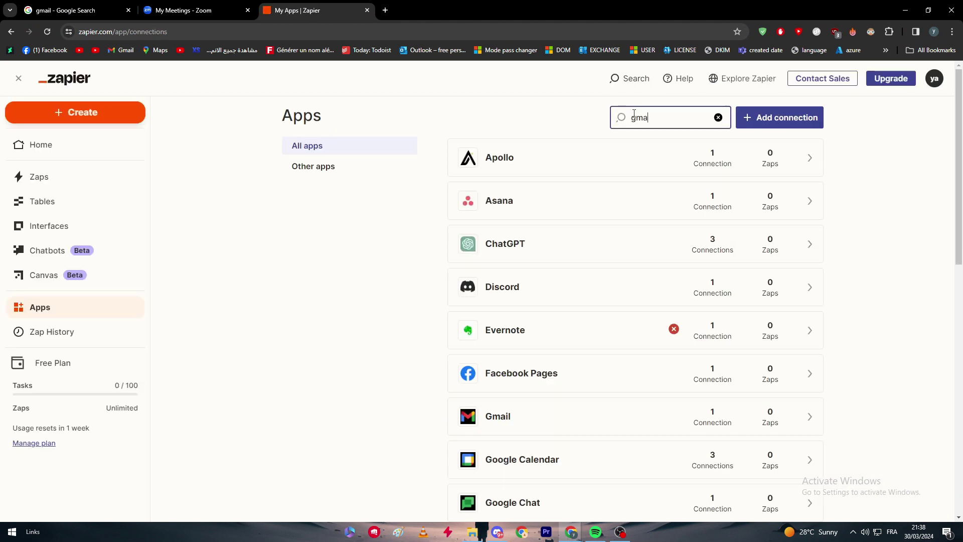
pyautogui.click(758, 175)
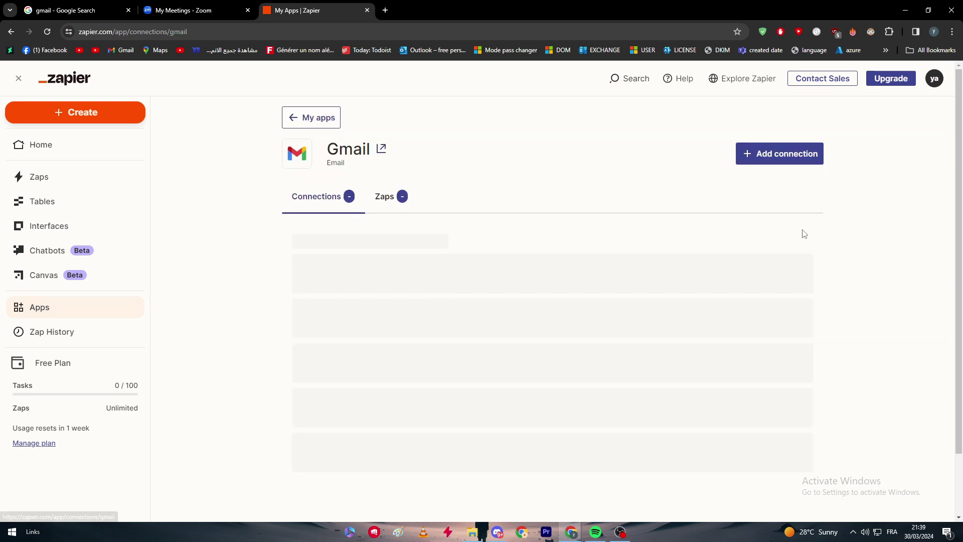
pyautogui.click(758, 166)
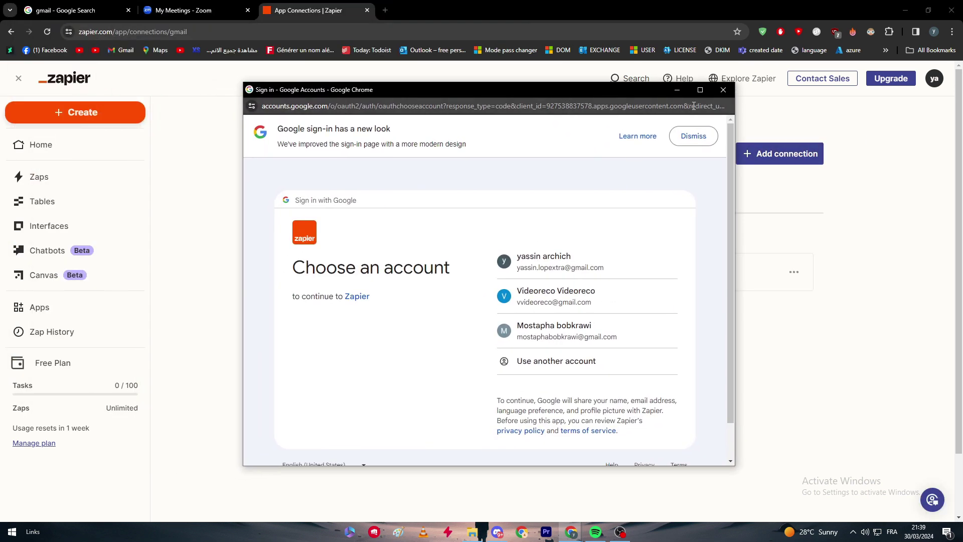
pyautogui.click(554, 330)
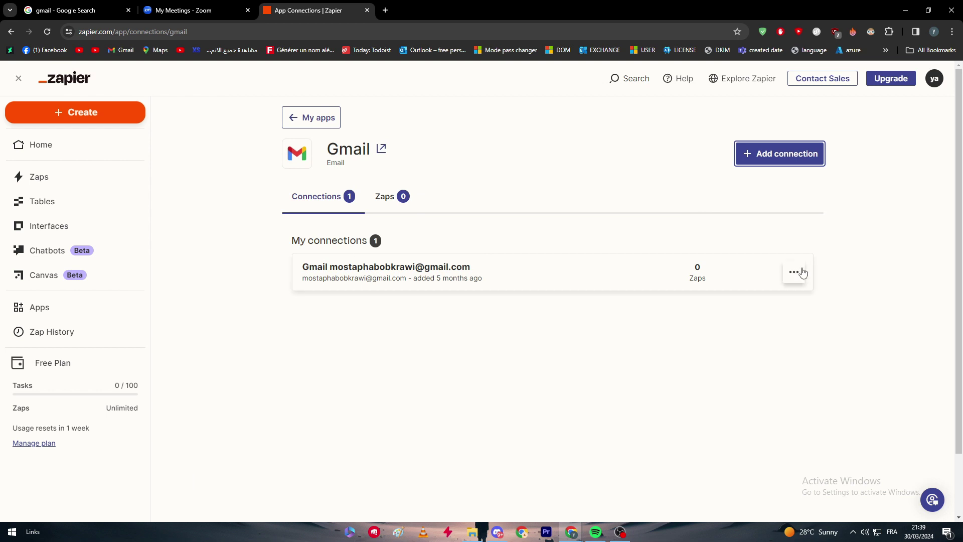
pyautogui.click(795, 275)
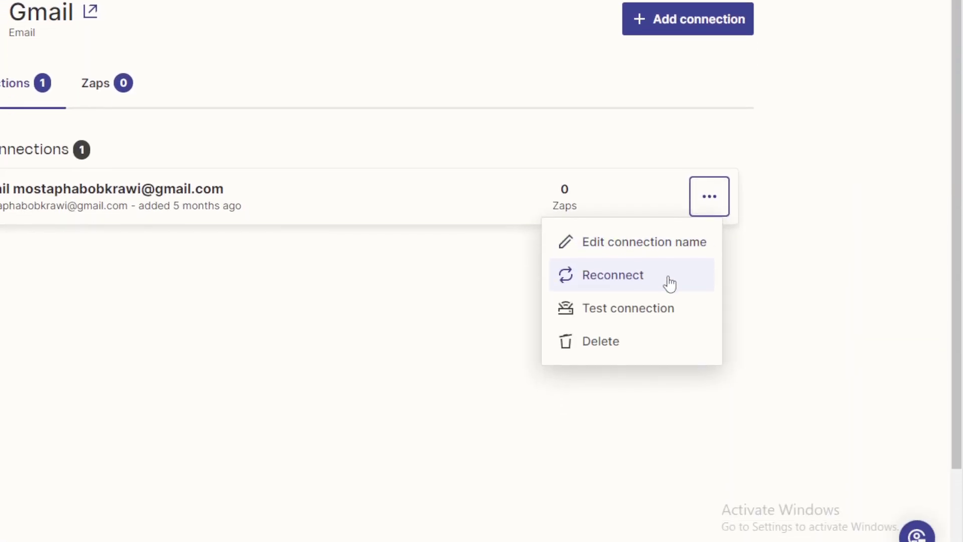
pyautogui.click(657, 332)
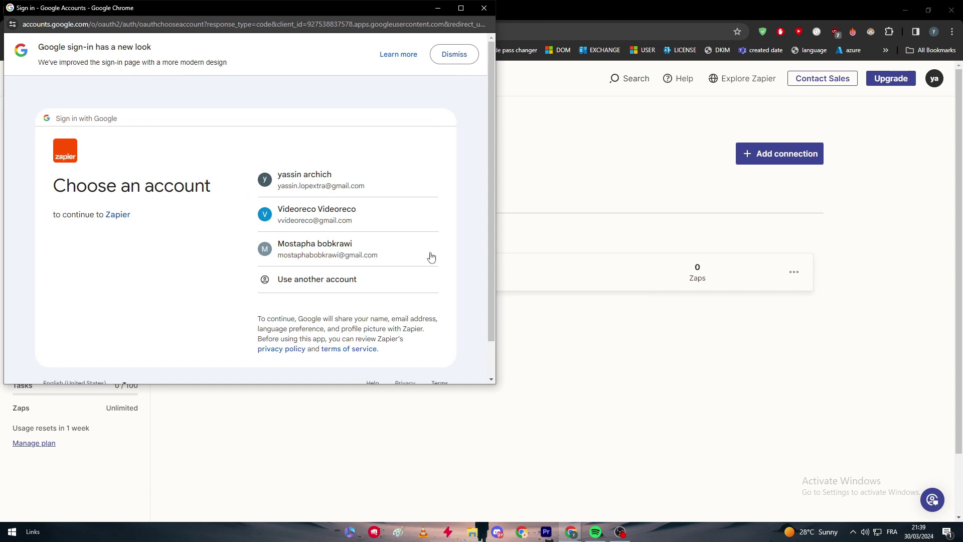
pyautogui.click(348, 255)
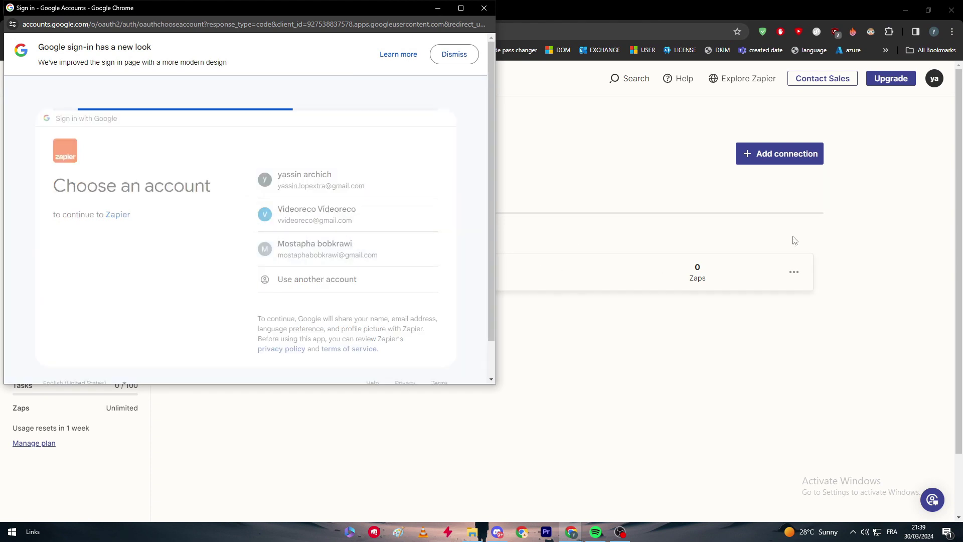
pyautogui.click(299, 289)
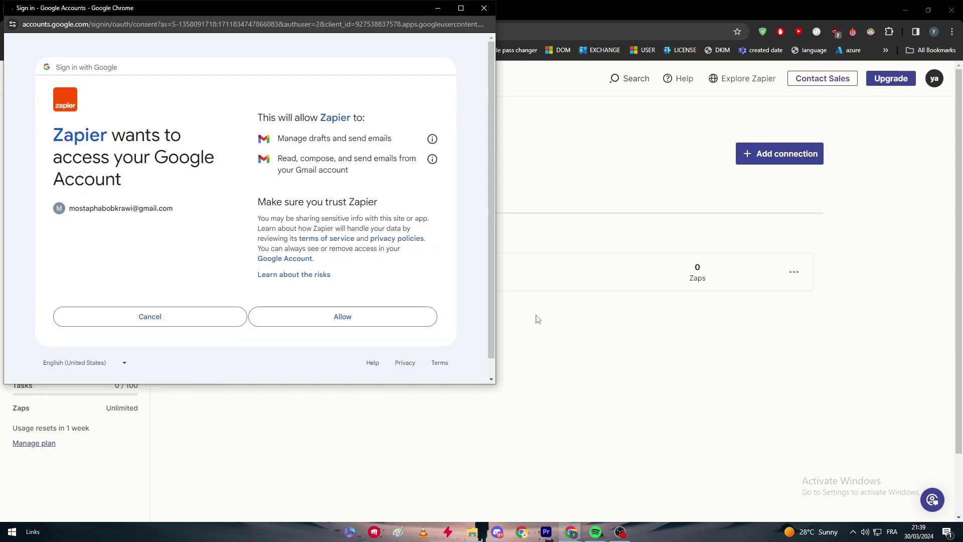
pyautogui.click(363, 364)
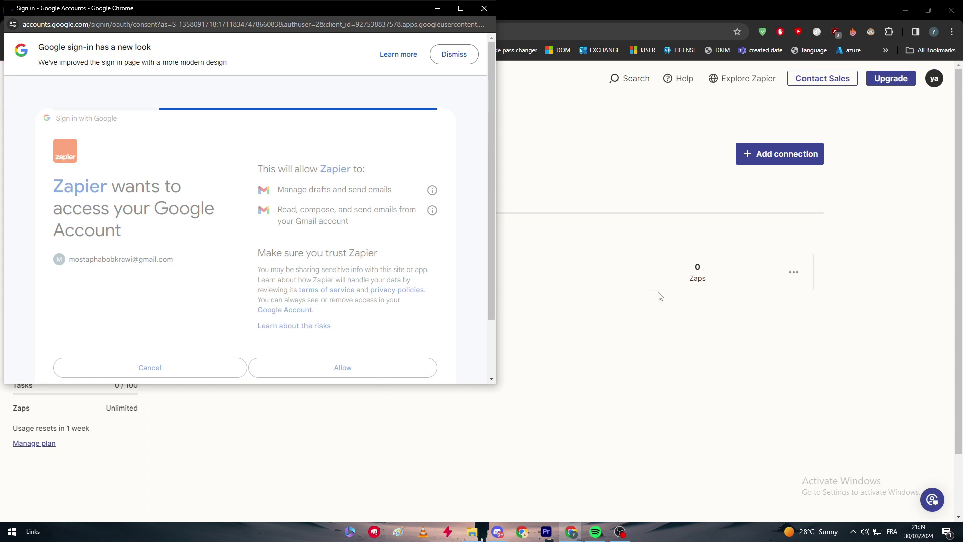
# Test the Gmail connection and confirm it reports 'Test successful'.
pyautogui.click(797, 275)
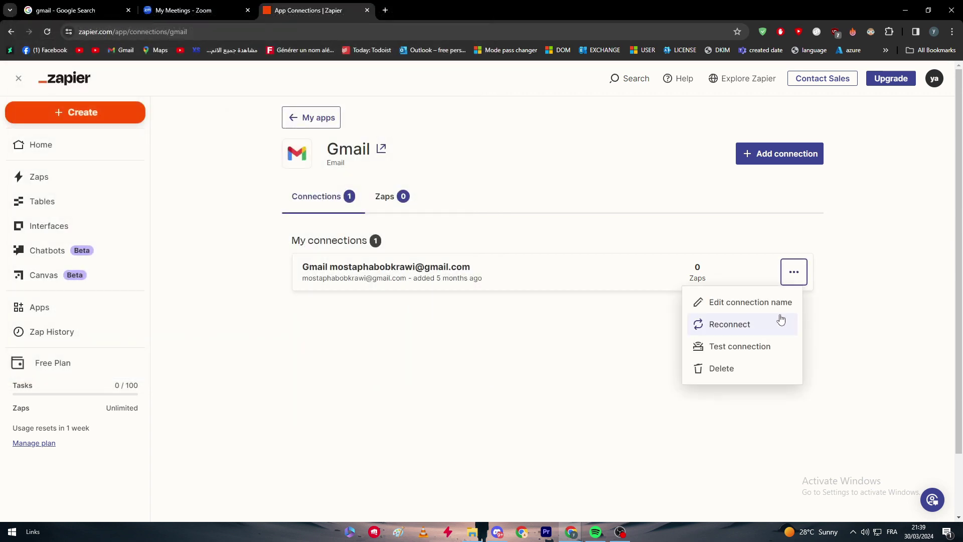
pyautogui.click(737, 346)
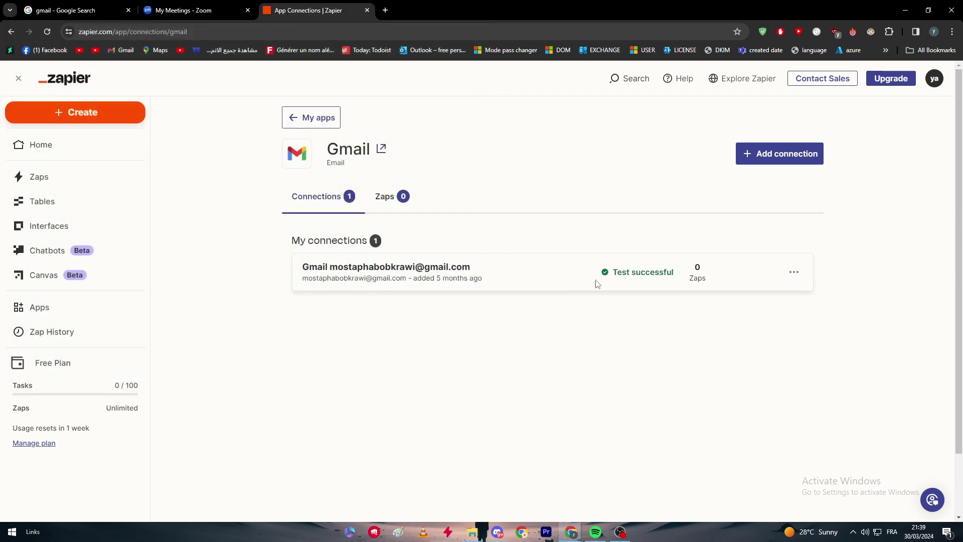
pyautogui.moveTo(598, 282); pyautogui.dragTo(678, 283)
pyautogui.click(668, 350)
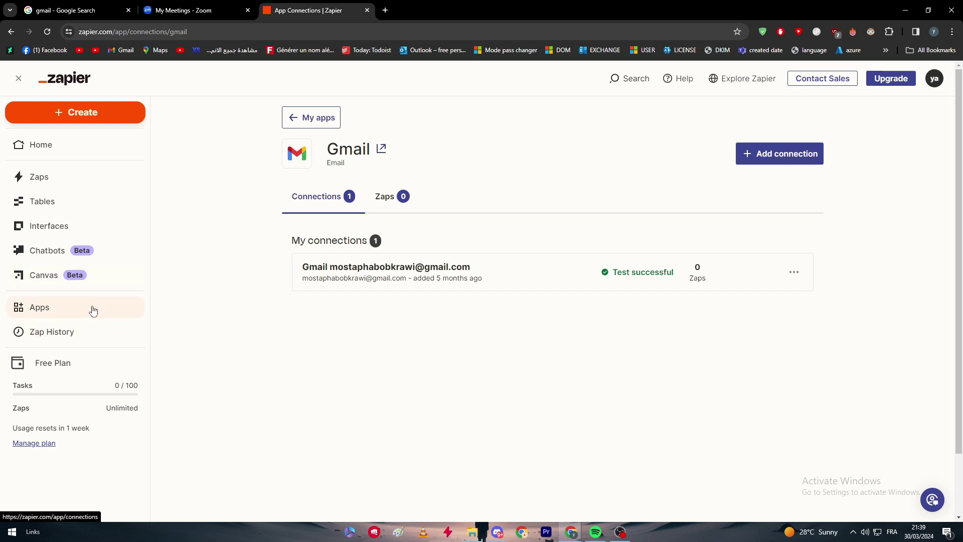
# Search the Apps list for 'zo' and start connecting Zoom.
pyautogui.click(54, 321)
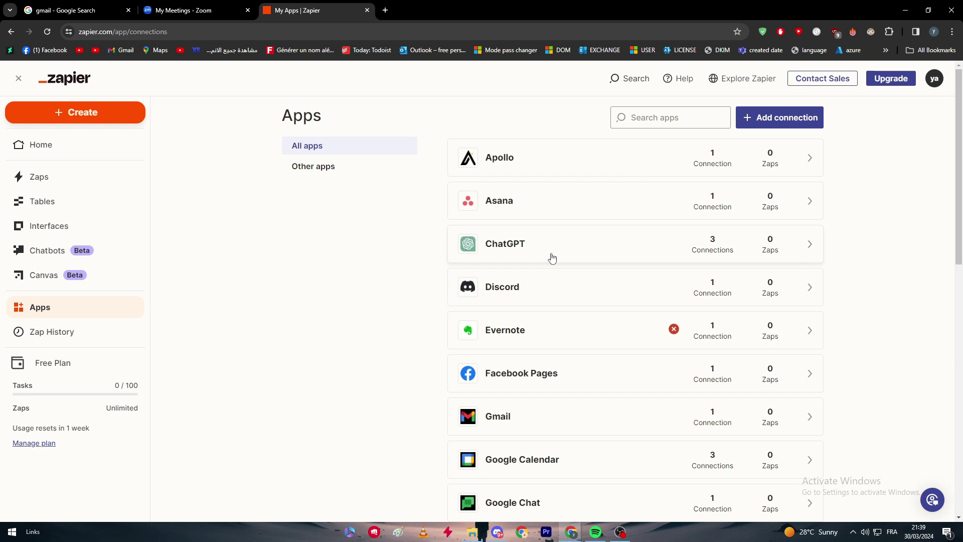
pyautogui.click(627, 124)
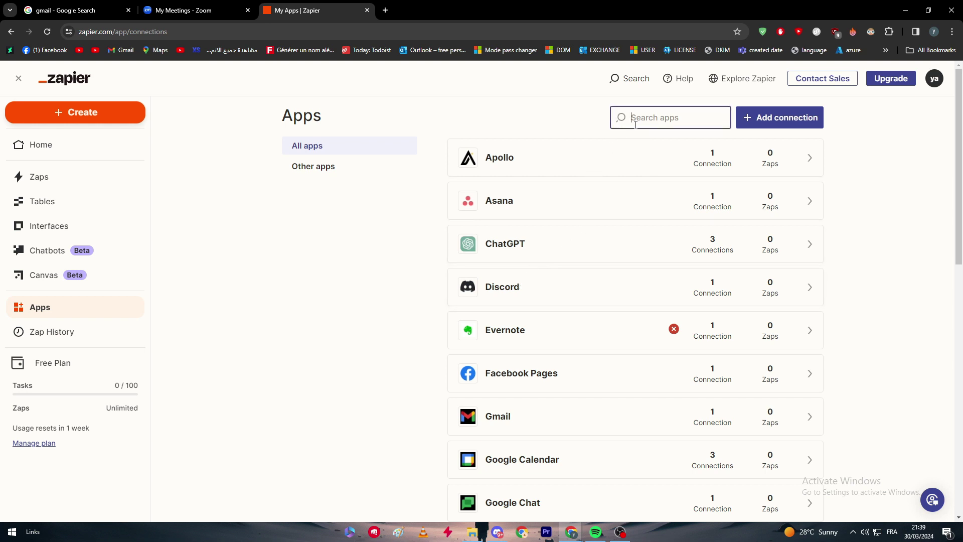
pyautogui.write('zoom')
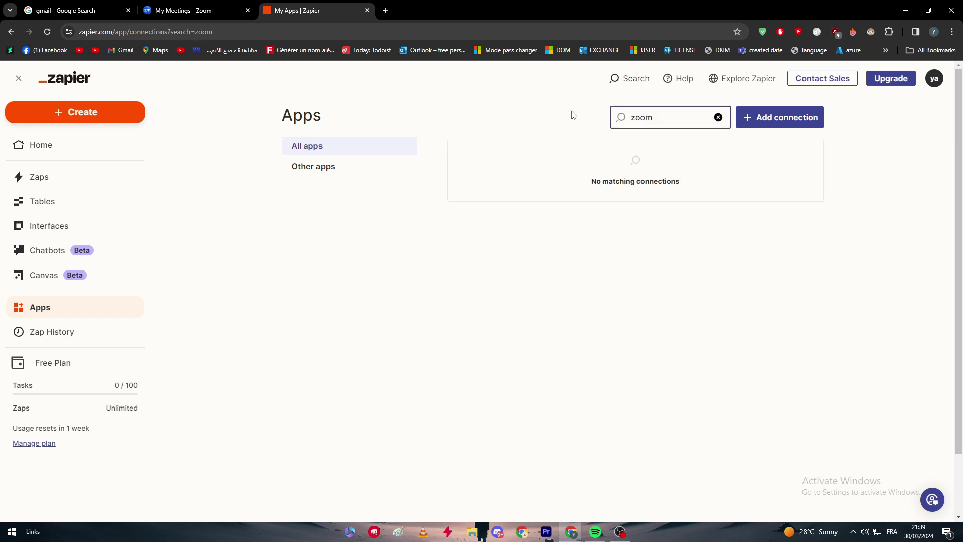
pyautogui.click(572, 115)
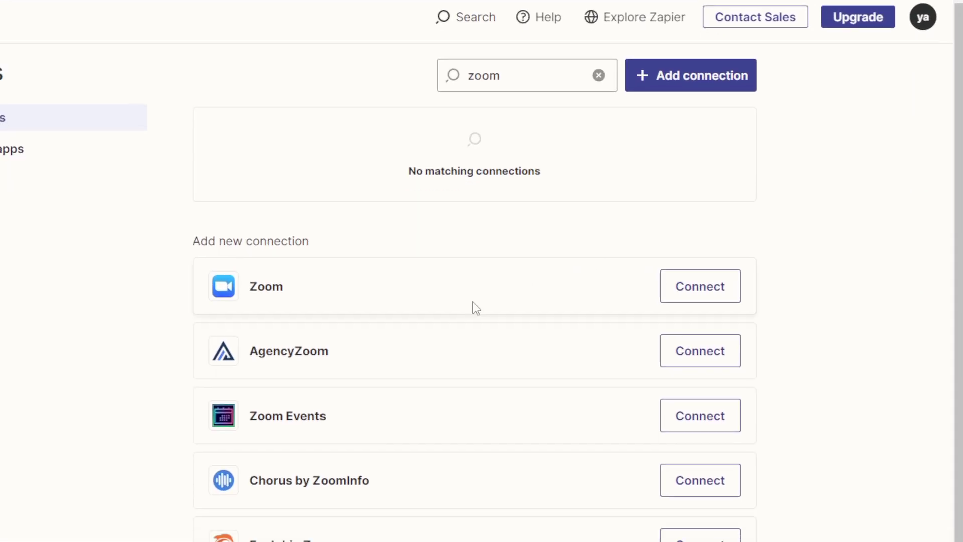
pyautogui.click(691, 277)
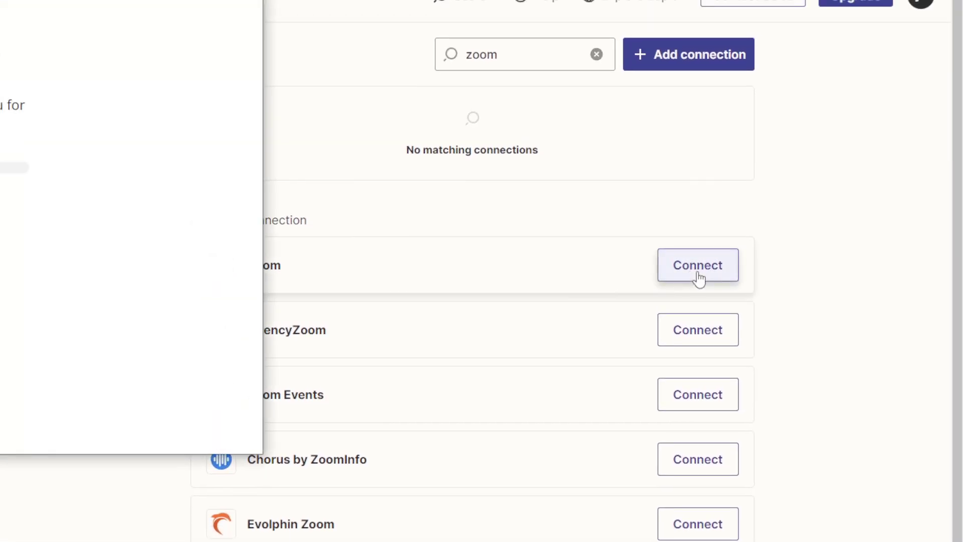
# Authorize Zapier on Zoom with shared access permissions, then test the new connection.
pyautogui.moveTo(215, 3); pyautogui.dragTo(553, 72)
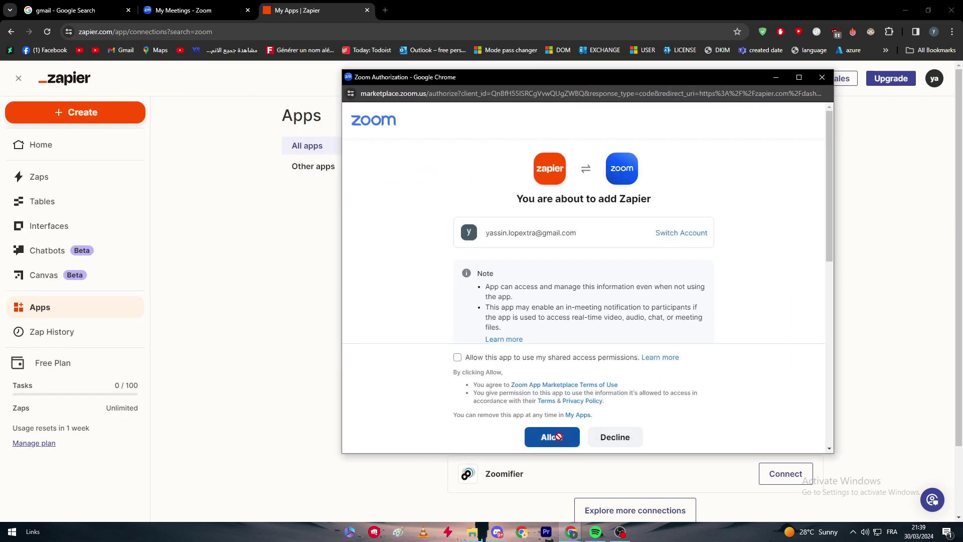
pyautogui.click(457, 357)
pyautogui.click(554, 434)
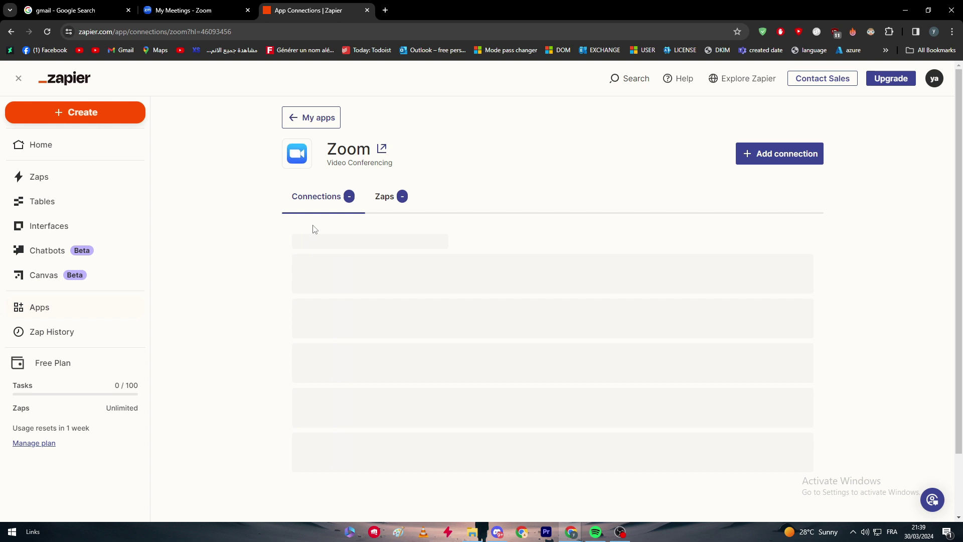
pyautogui.click(797, 205)
pyautogui.click(722, 275)
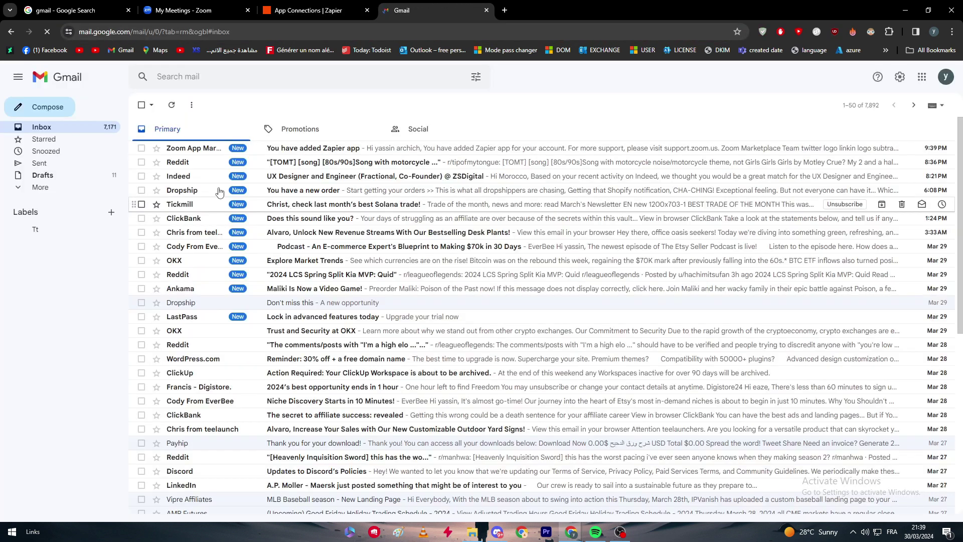
# Read the 'You have added Zapier app' email, close it, and return to Zapier's Apps list.
pyautogui.click(206, 154)
pyautogui.scroll(-2, 477, 283)
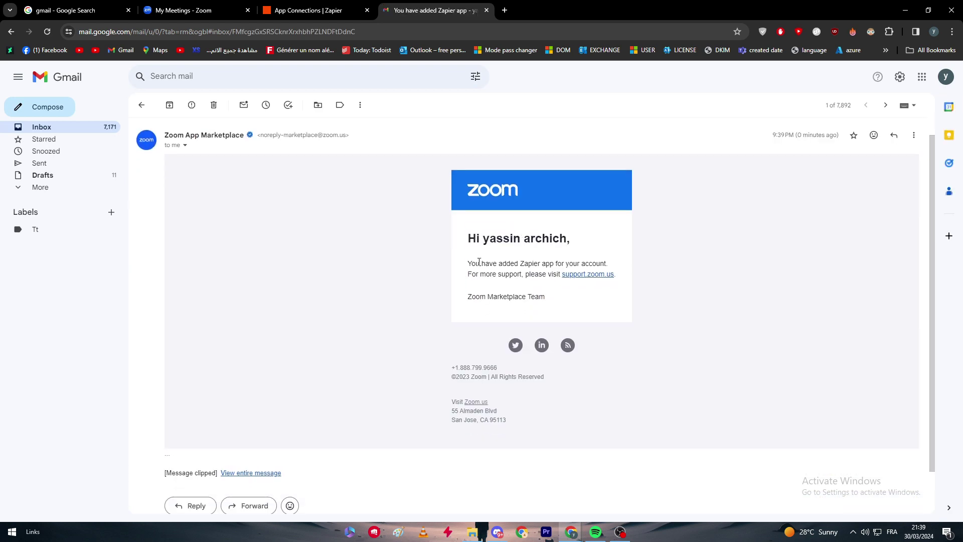
pyautogui.click(311, 10)
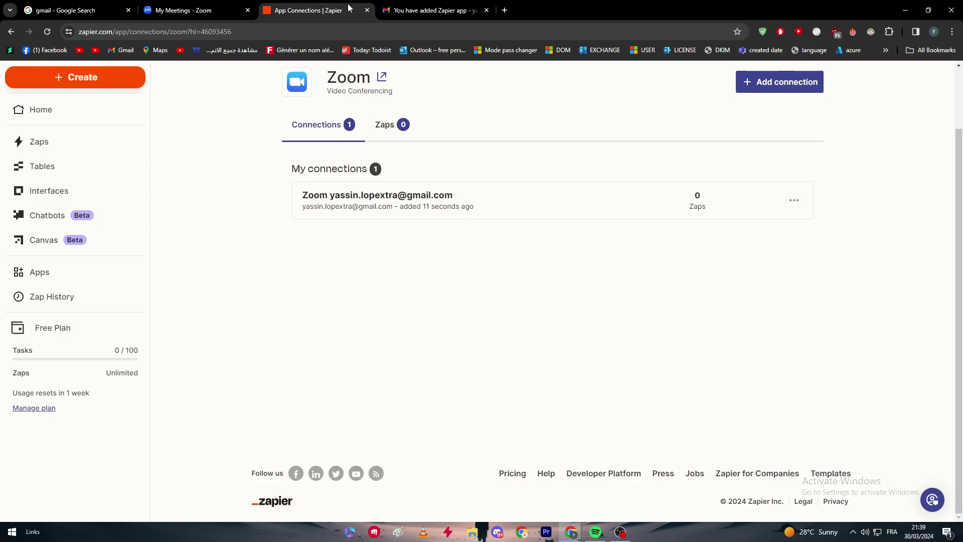
pyautogui.click(480, 16)
pyautogui.click(485, 11)
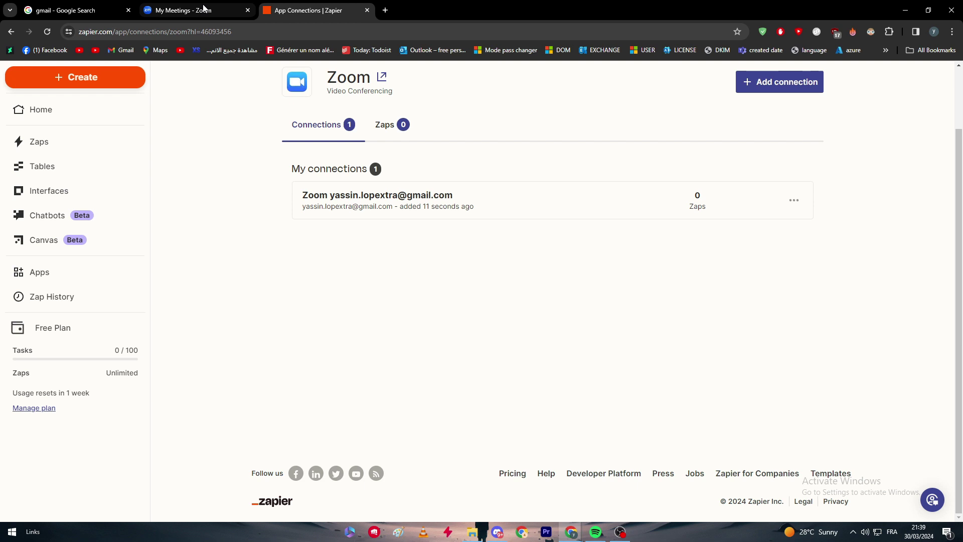
pyautogui.scroll(2, 225, 254)
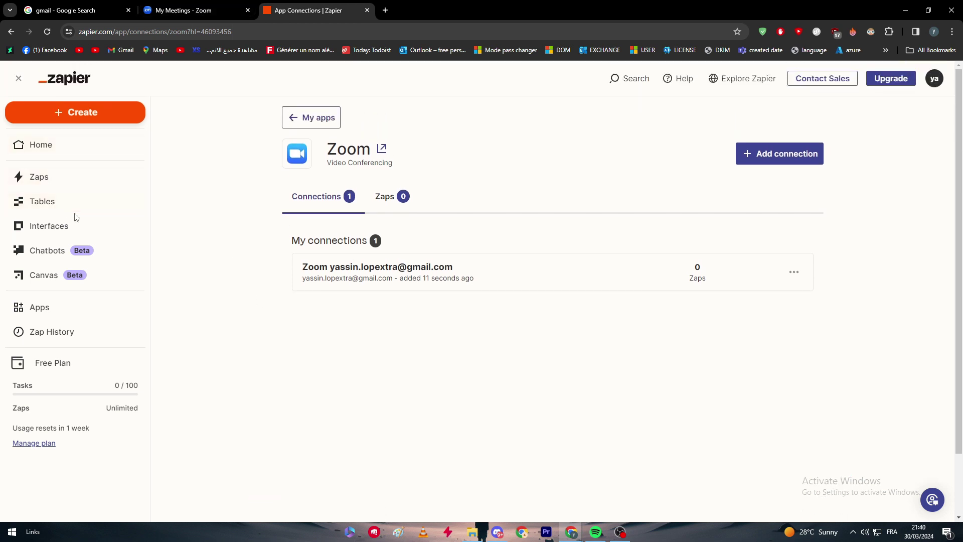
pyautogui.click(60, 308)
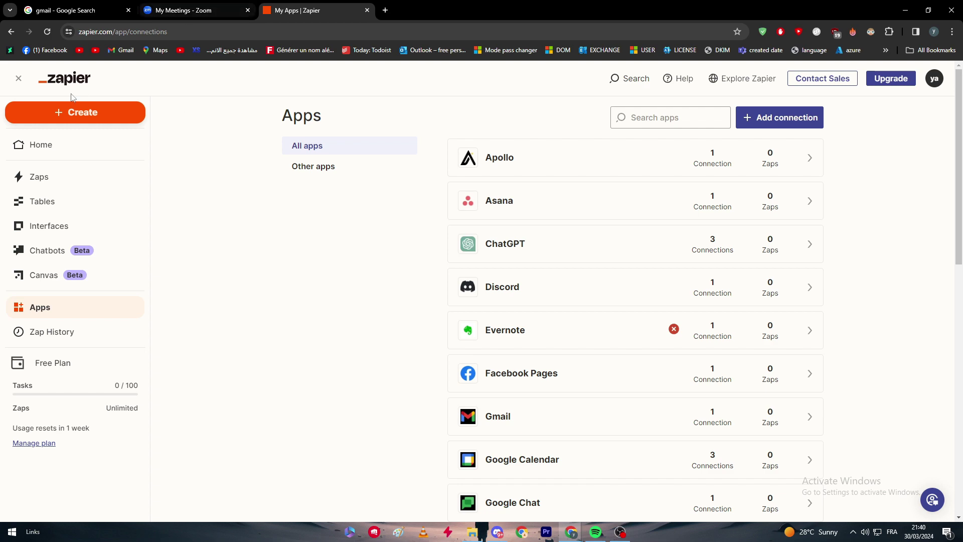
# Choose Zaps from the + Create menu to open an Untitled Zap draft.
pyautogui.click(72, 113)
pyautogui.click(62, 115)
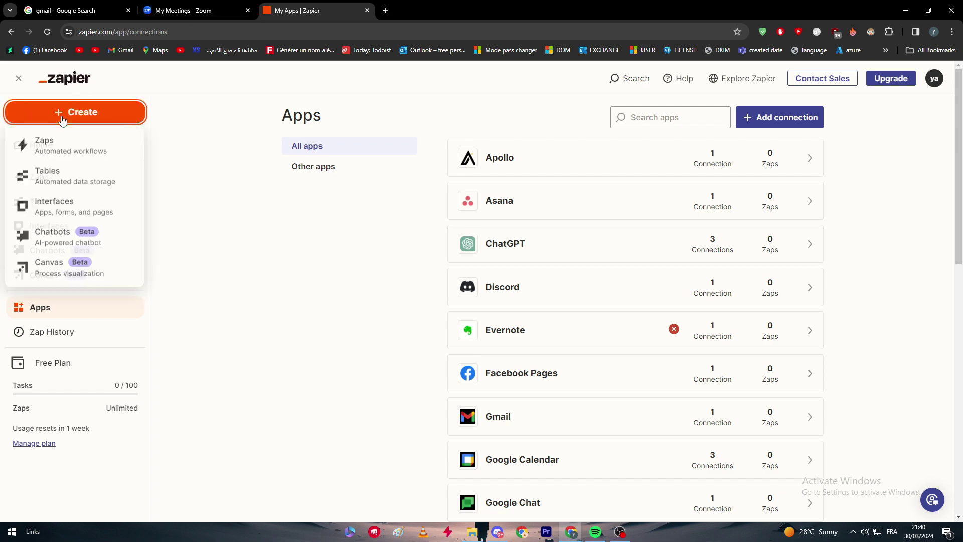
pyautogui.click(97, 216)
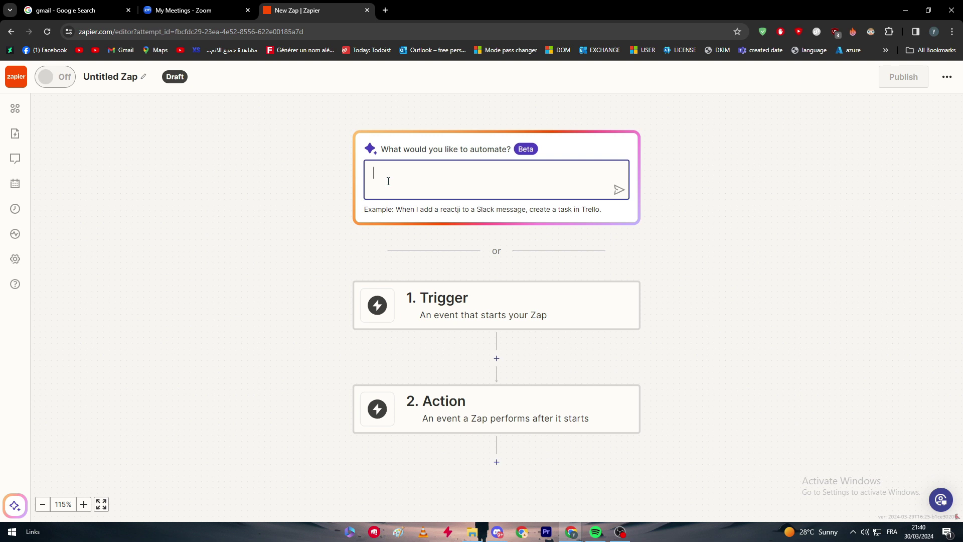
# Ask Copilot to send new Zoom schedulings to Gmail with a reminder 3 days before.
pyautogui.write('whenever theres a schedul')
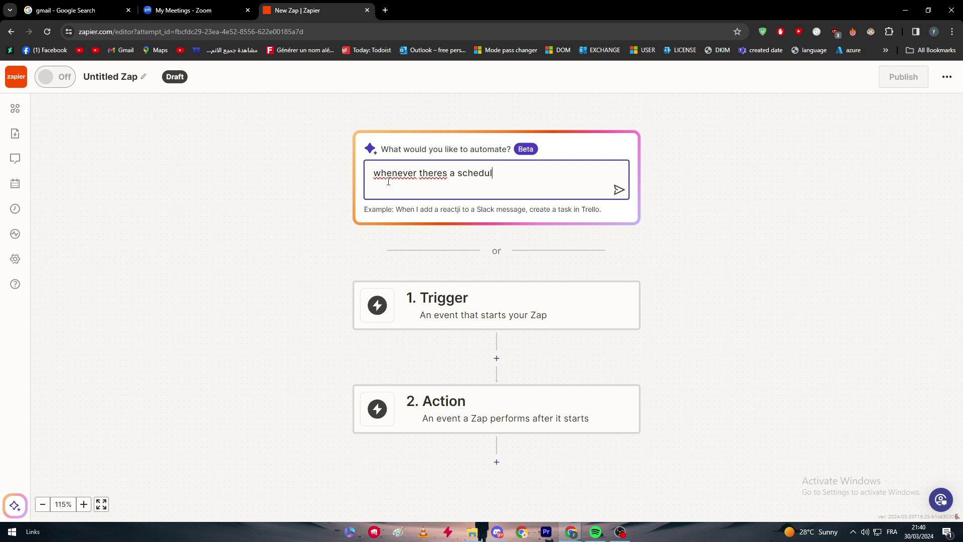
pyautogui.write('ing added to m')
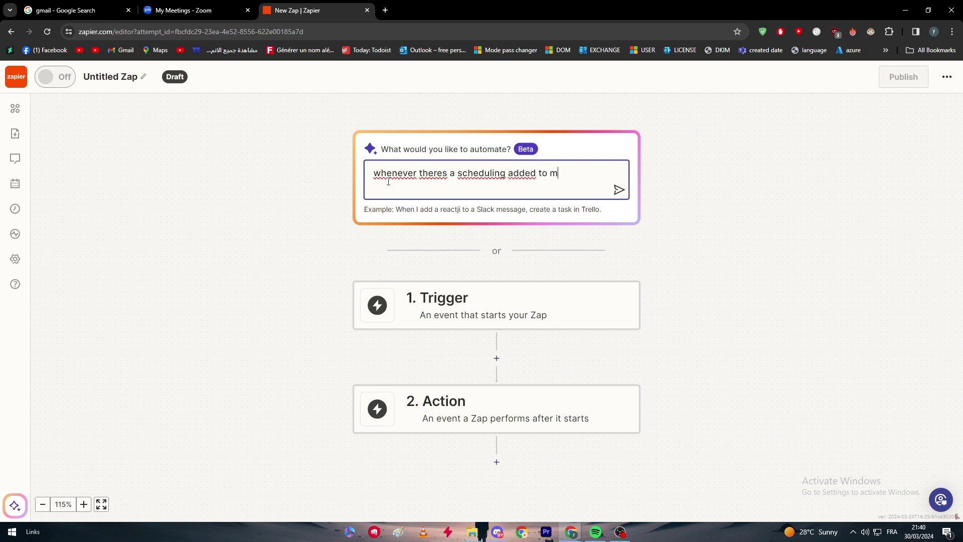
pyautogui.write('y zoom account send it to my gmail and ala')
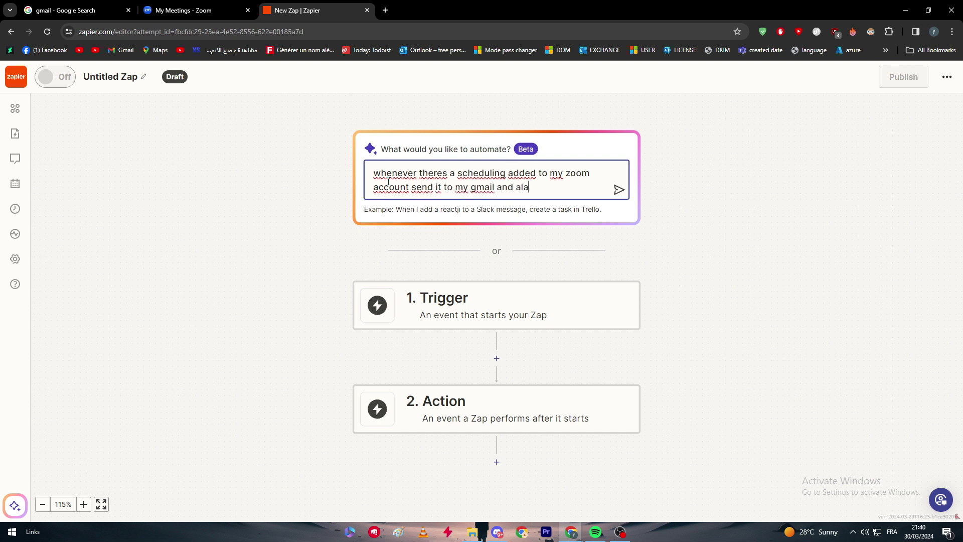
pyautogui.press('BackSpace')
pyautogui.press('BackSpace')
pyautogui.press('BackSpace')
pyautogui.press('BackSpace')
pyautogui.press('BackSpace')
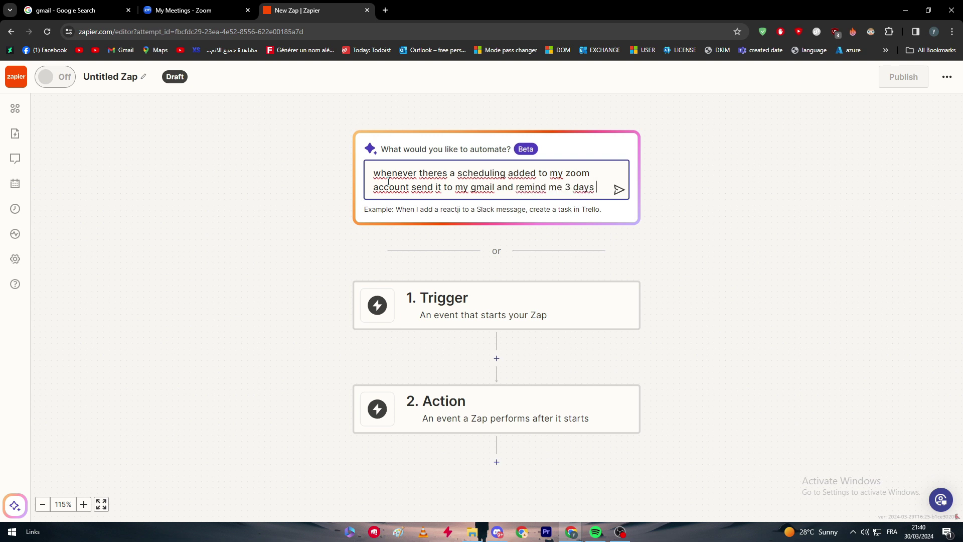
pyautogui.write('fore it comes')
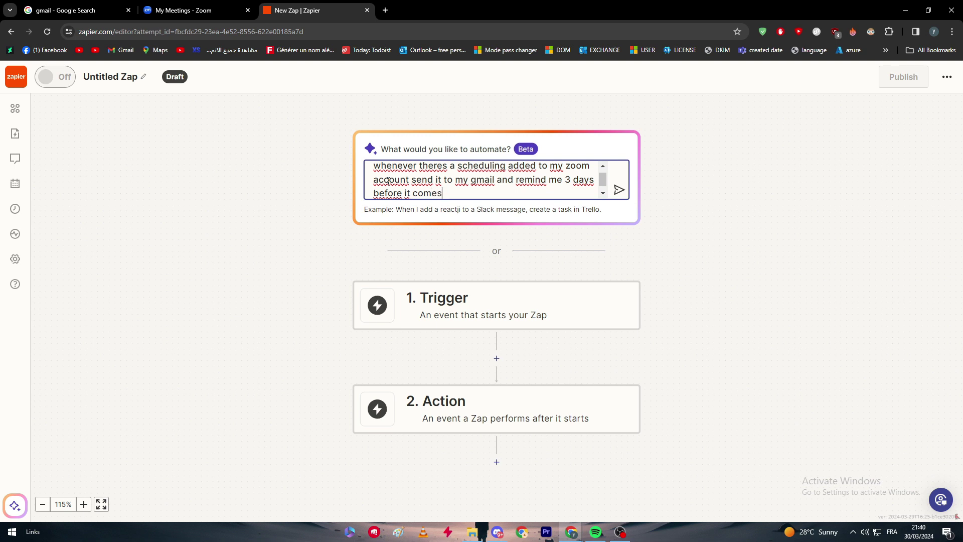
pyautogui.press('Return')
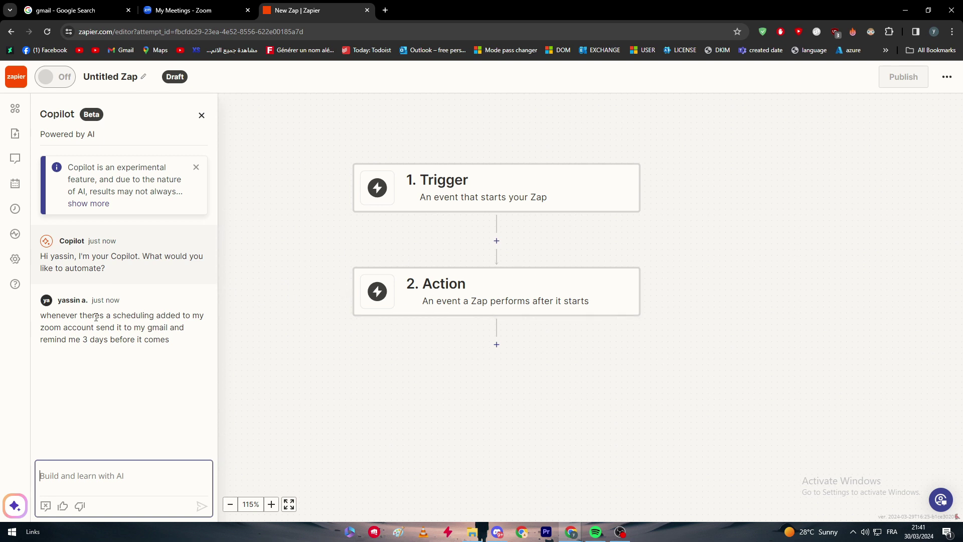
# Review Copilot's outline: Zoom New Meeting trigger, Gmail email, Delay Until, then a second Gmail email.
pyautogui.scroll(1, 368, 336)
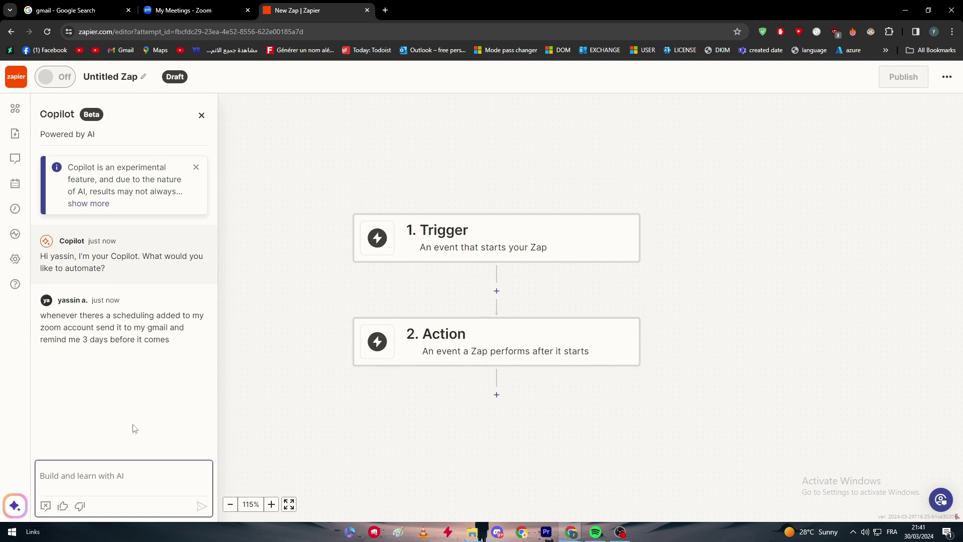
pyautogui.click(120, 454)
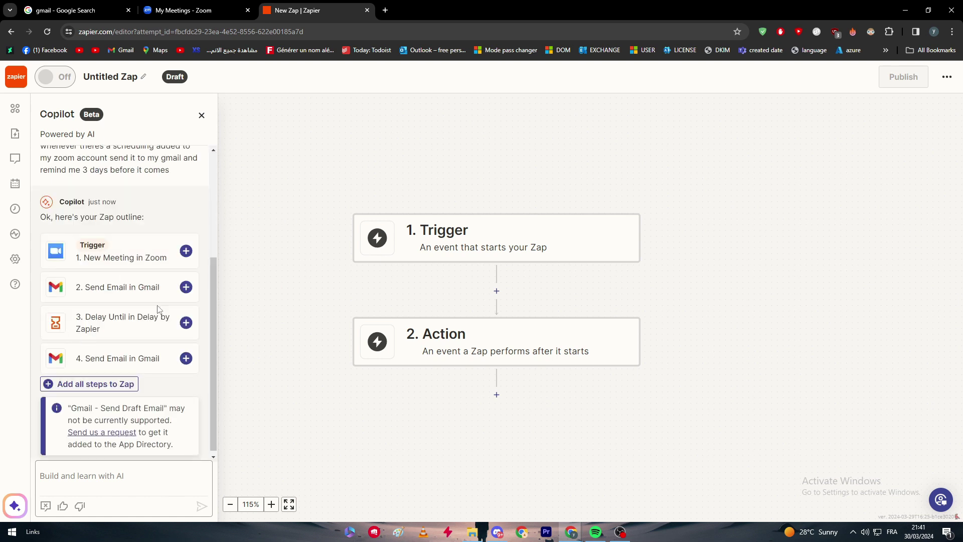
pyautogui.scroll(5, 110, 417)
pyautogui.scroll(-3, 107, 386)
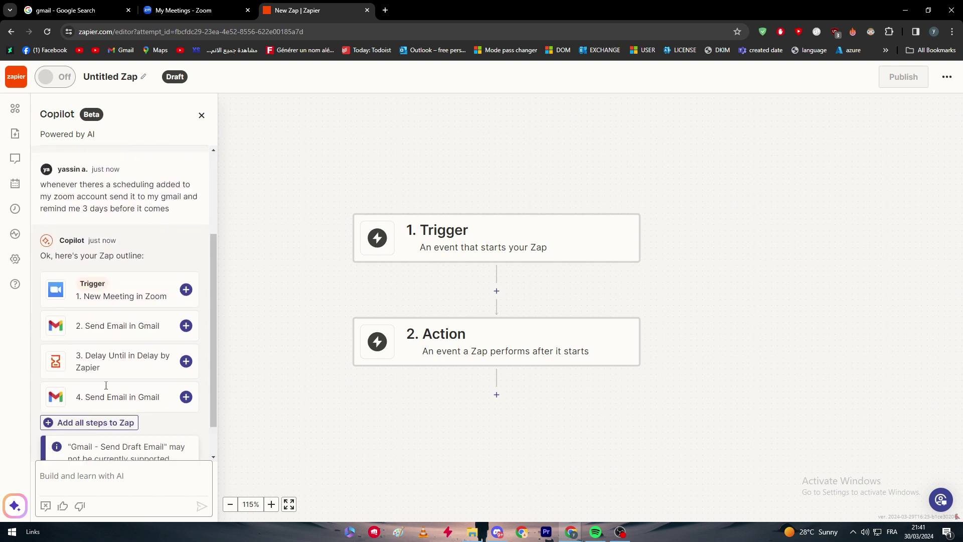
pyautogui.scroll(1, 128, 263)
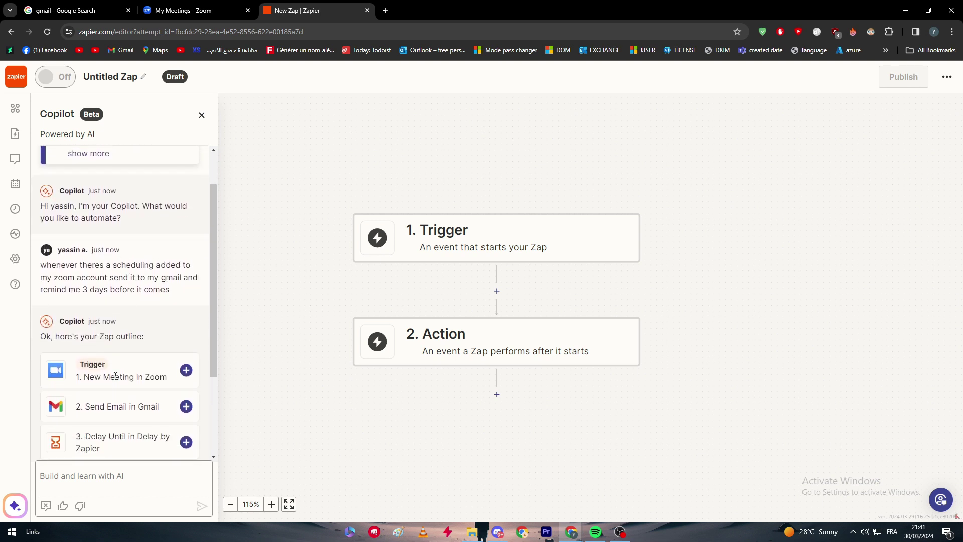
pyautogui.scroll(-2, 97, 322)
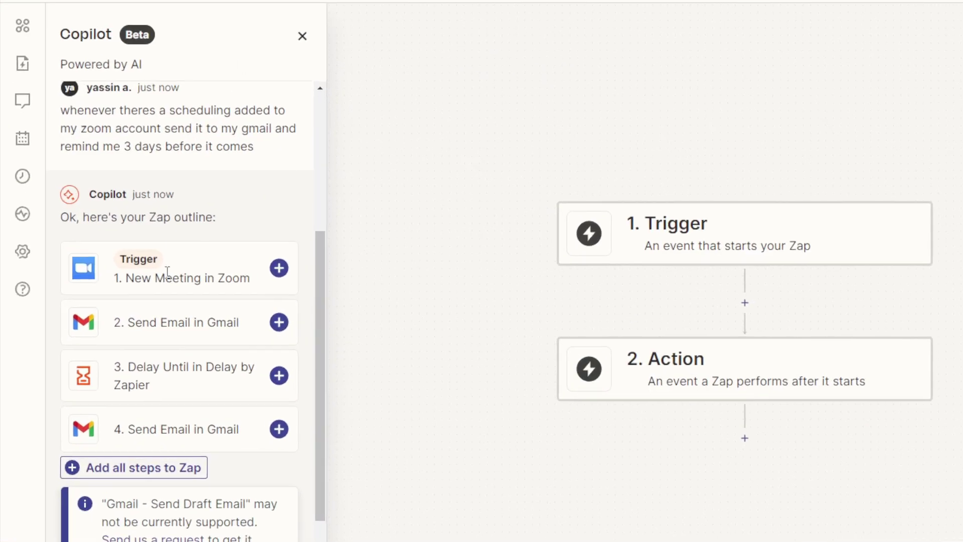
pyautogui.scroll(-1, 151, 317)
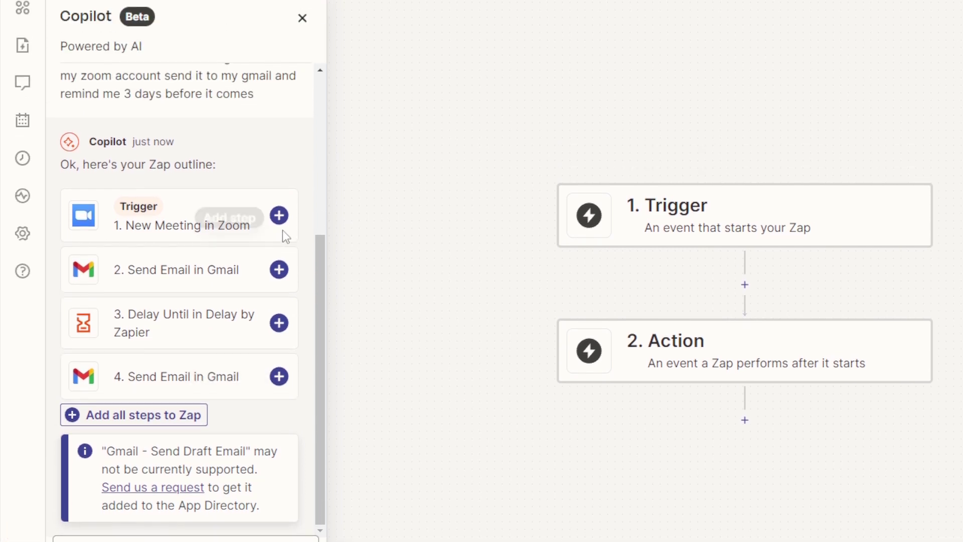
# Add outline step 1 (New Meeting in Zoom) and step 2 (Send Email in Gmail) to the Zap.
pyautogui.click(279, 258)
pyautogui.click(278, 311)
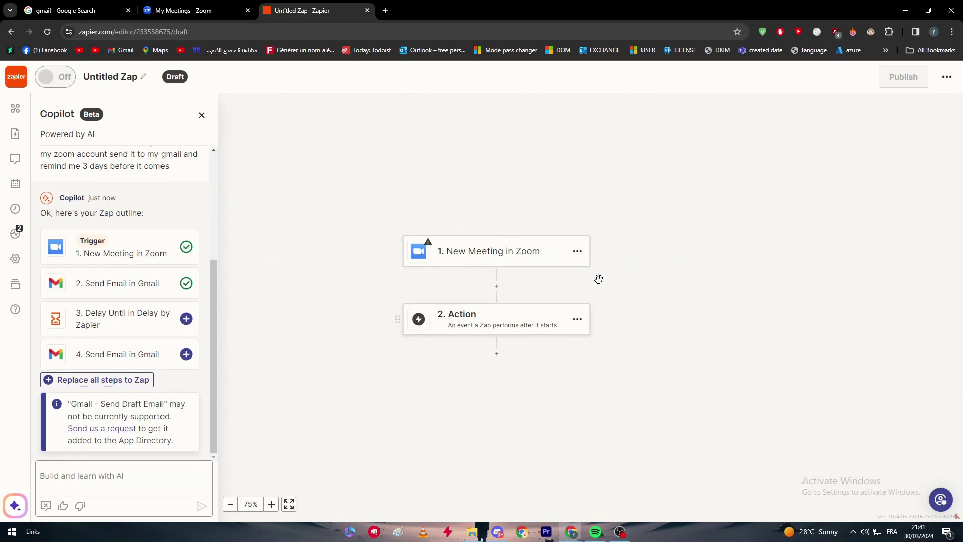
pyautogui.moveTo(152, 286); pyautogui.dragTo(509, 321)
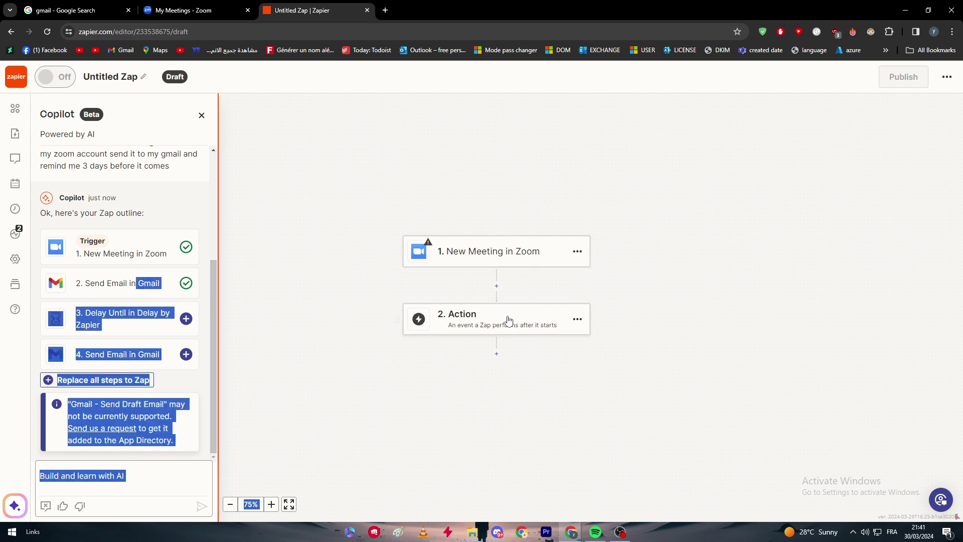
# Add the fourth Gmail step, connect the Zoom account to the trigger, and choose Meeting Type 'Meeting'.
pyautogui.click(151, 283)
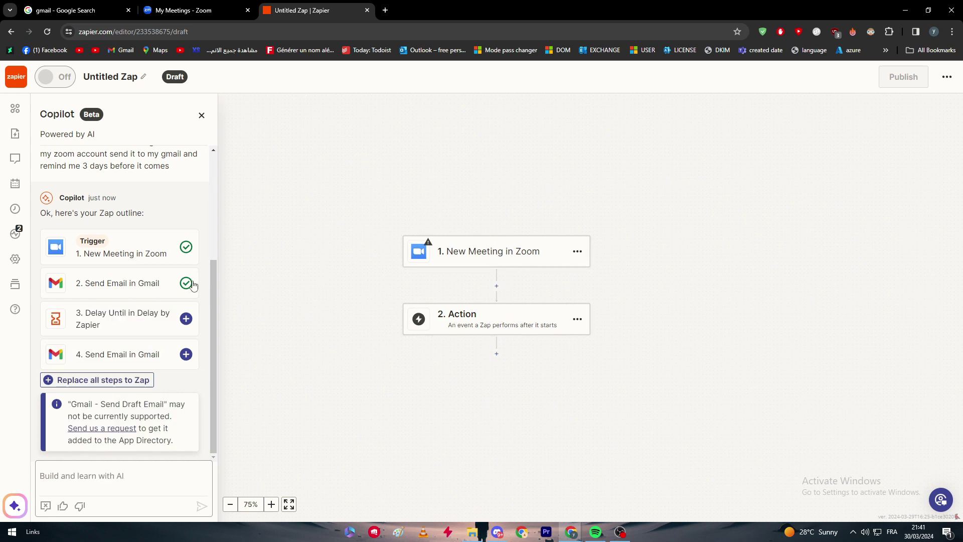
pyautogui.click(186, 354)
pyautogui.click(471, 260)
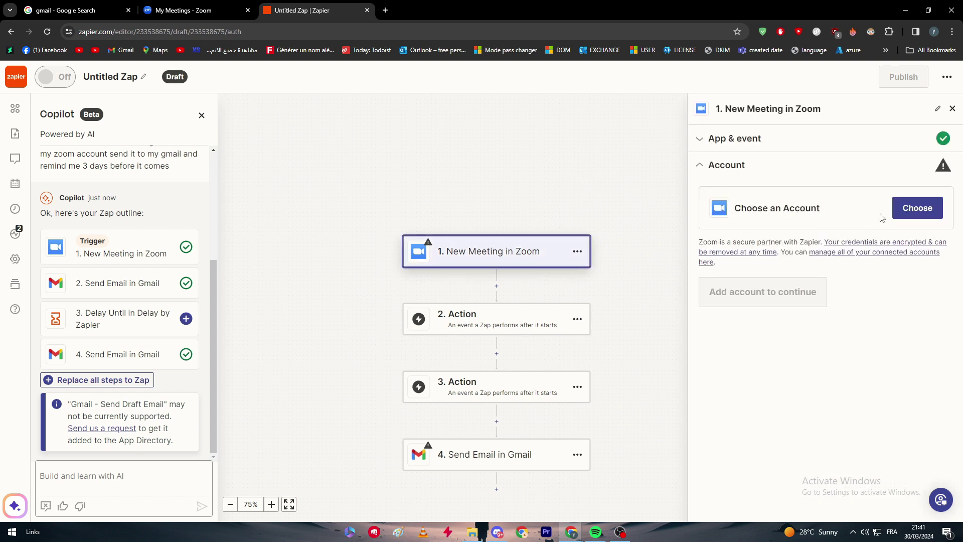
pyautogui.click(917, 208)
pyautogui.click(729, 318)
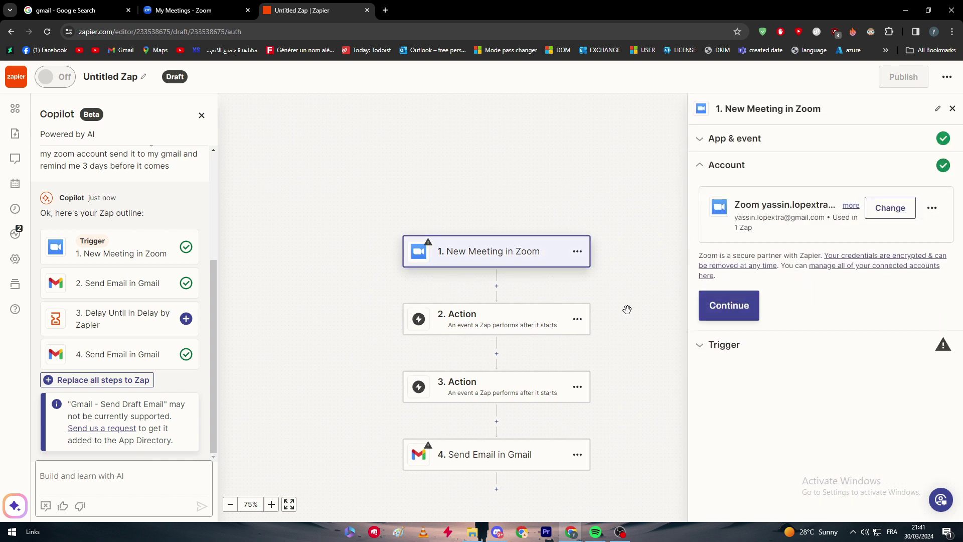
pyautogui.click(727, 310)
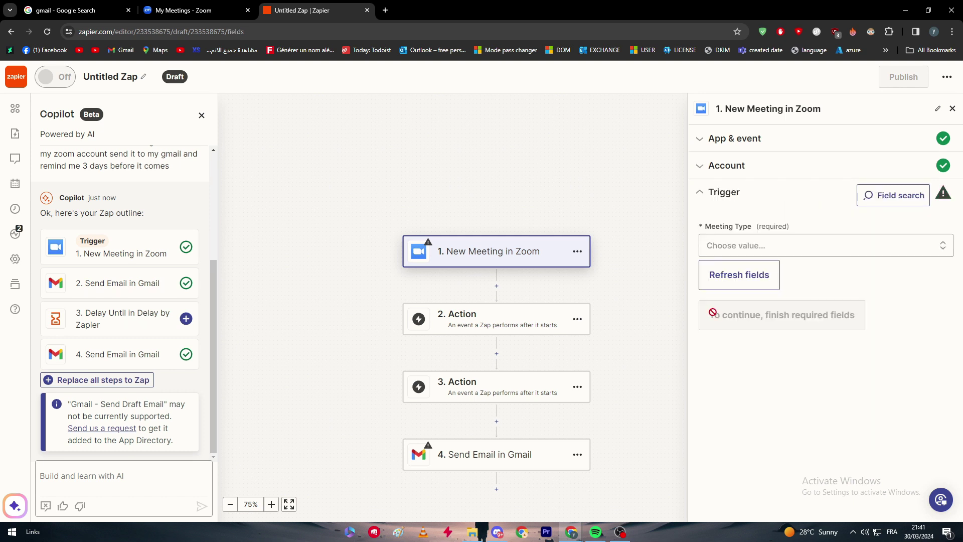
pyautogui.click(768, 248)
pyautogui.click(729, 419)
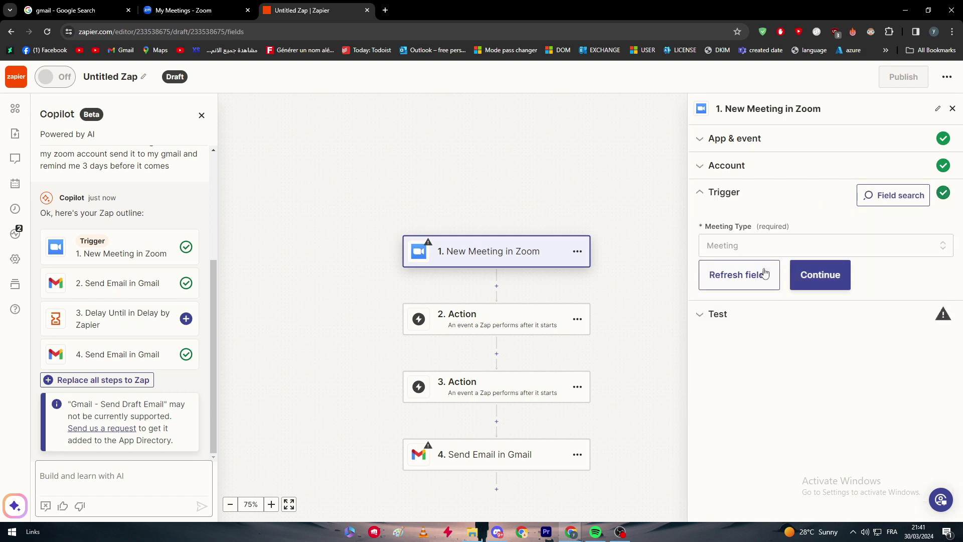
# Test the Zoom trigger, and when no meeting is found, skip the test to load example data.
pyautogui.click(817, 275)
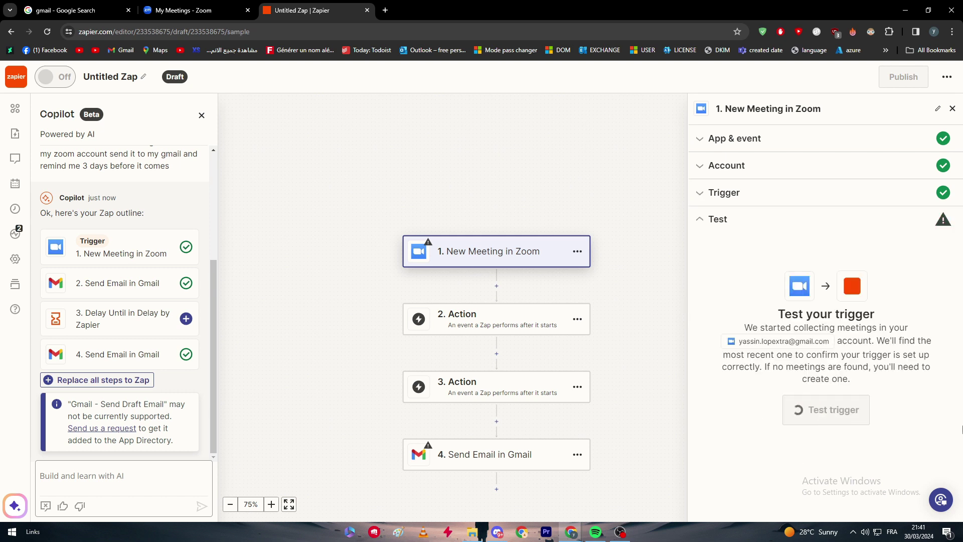
pyautogui.click(832, 410)
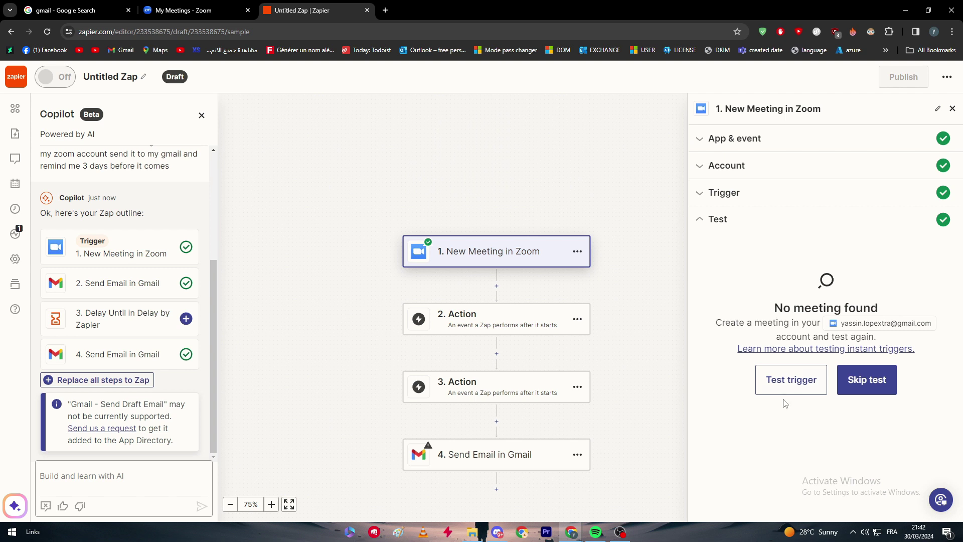
pyautogui.click(882, 391)
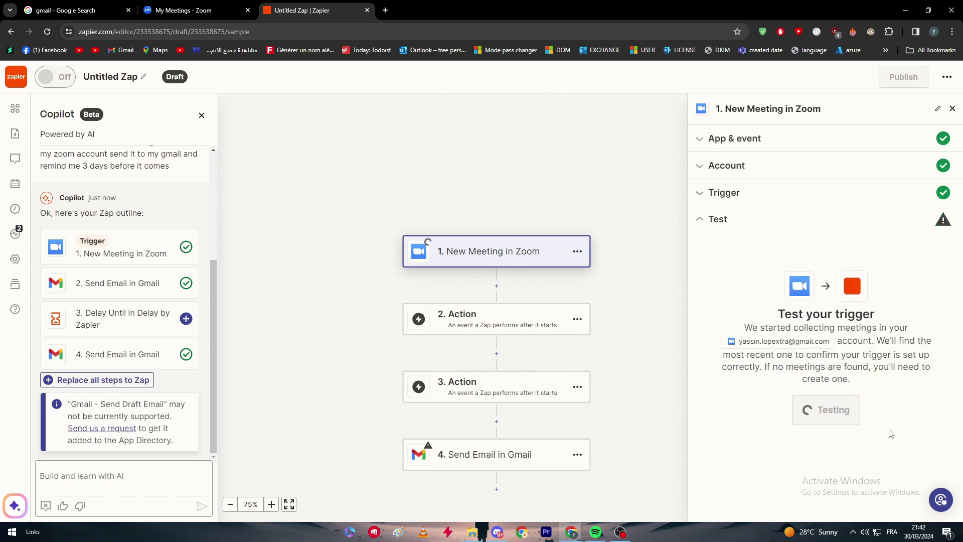
pyautogui.hotkey('ctrl', 'shift', 'Tab')
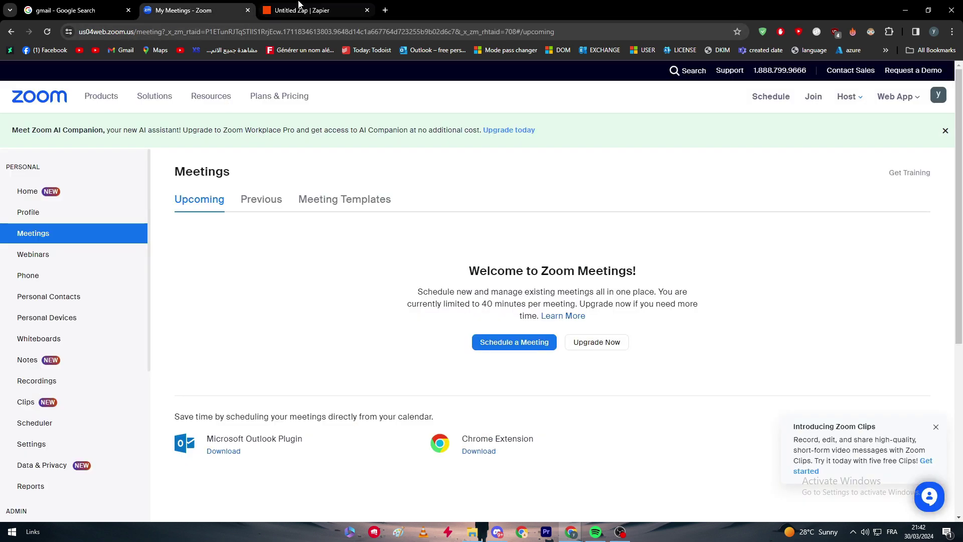
pyautogui.hotkey('ctrl', 'Tab')
pyautogui.click(872, 381)
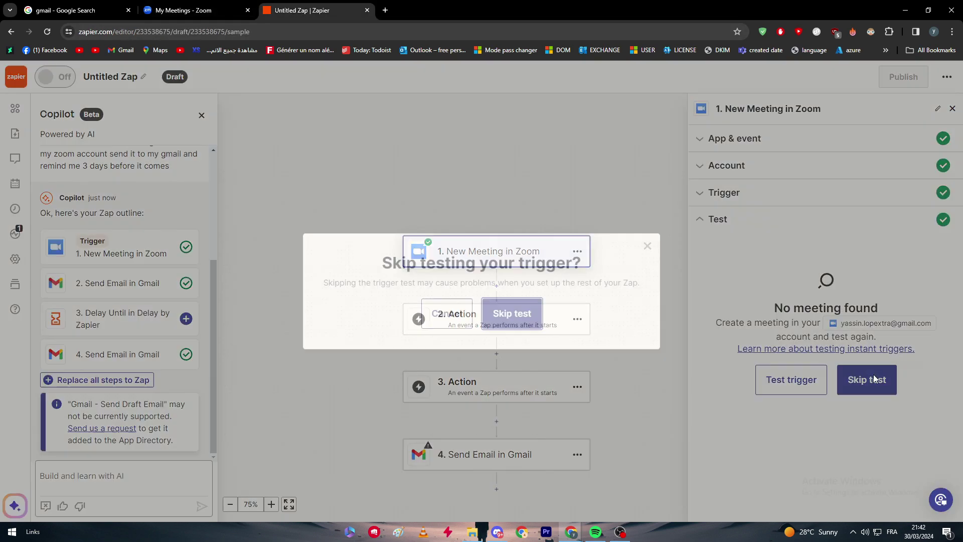
pyautogui.click(502, 315)
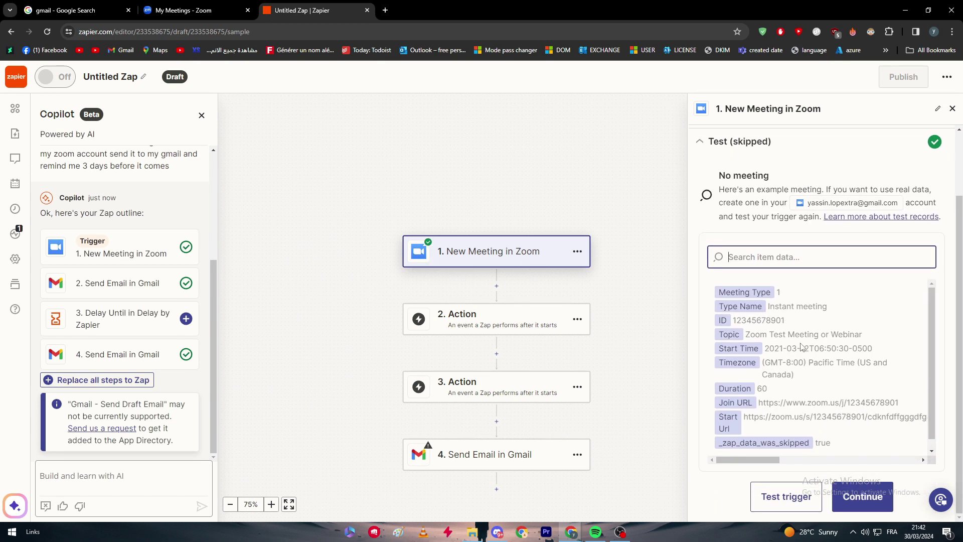
# Set step 2 to the Gmail app with Send Email as its event.
pyautogui.click(509, 313)
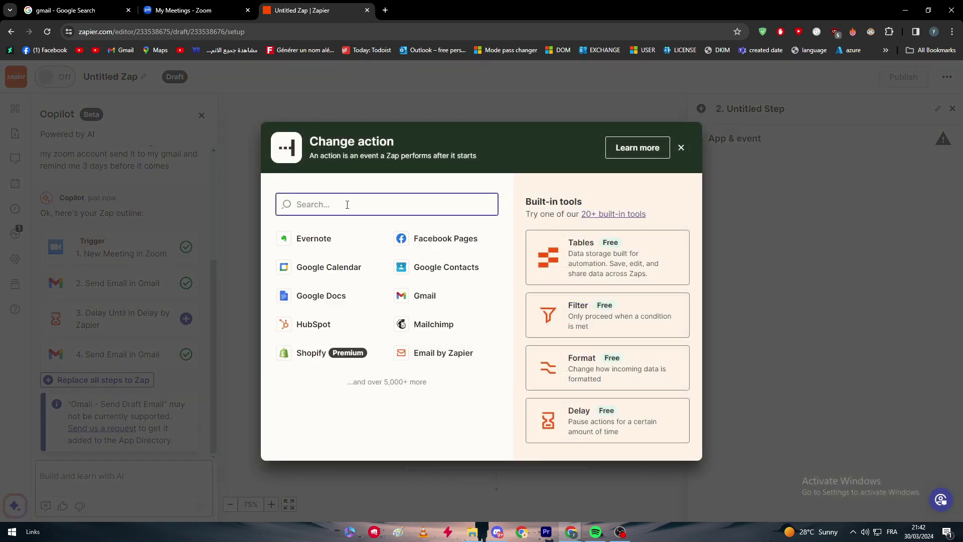
pyautogui.click(418, 298)
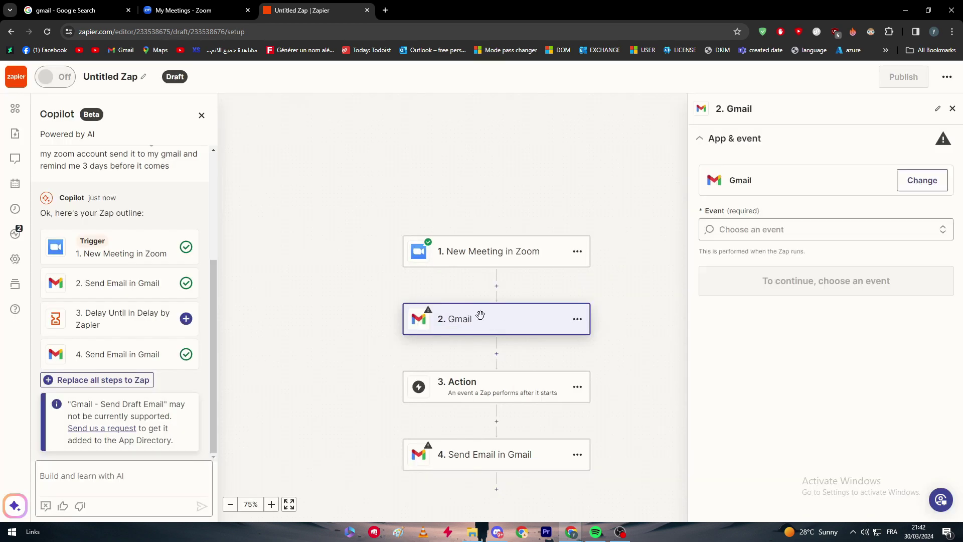
pyautogui.click(903, 185)
pyautogui.click(707, 153)
pyautogui.click(921, 231)
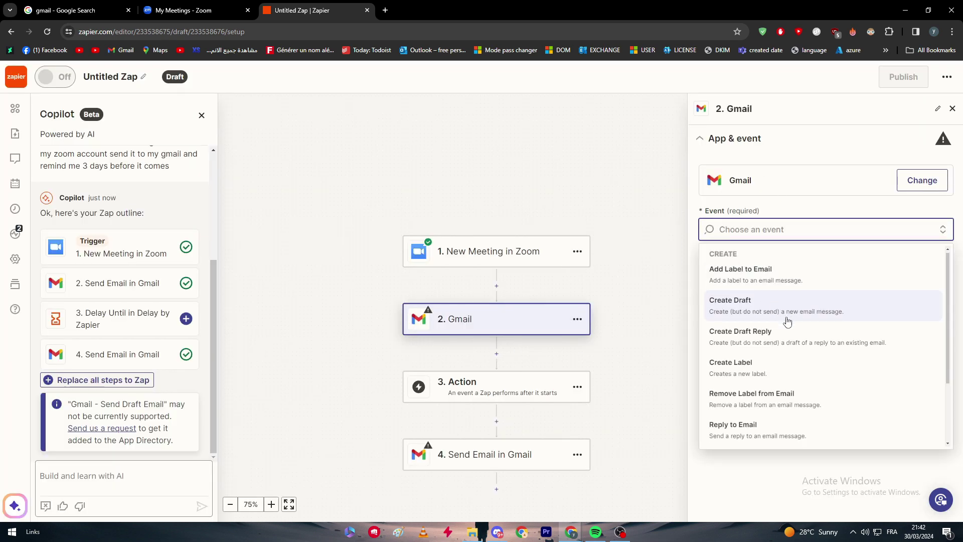
pyautogui.scroll(-2, 792, 341)
pyautogui.click(846, 285)
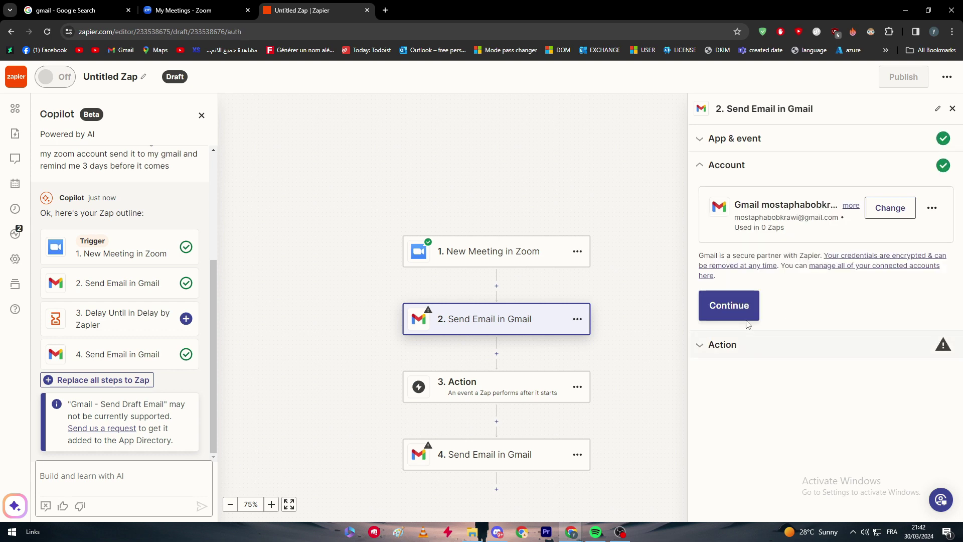
# Confirm the Gmail account, zoom the canvas to 75%, and scroll the Gmail panel down to Body.
pyautogui.click(729, 305)
pyautogui.scroll(-10, 844, 257)
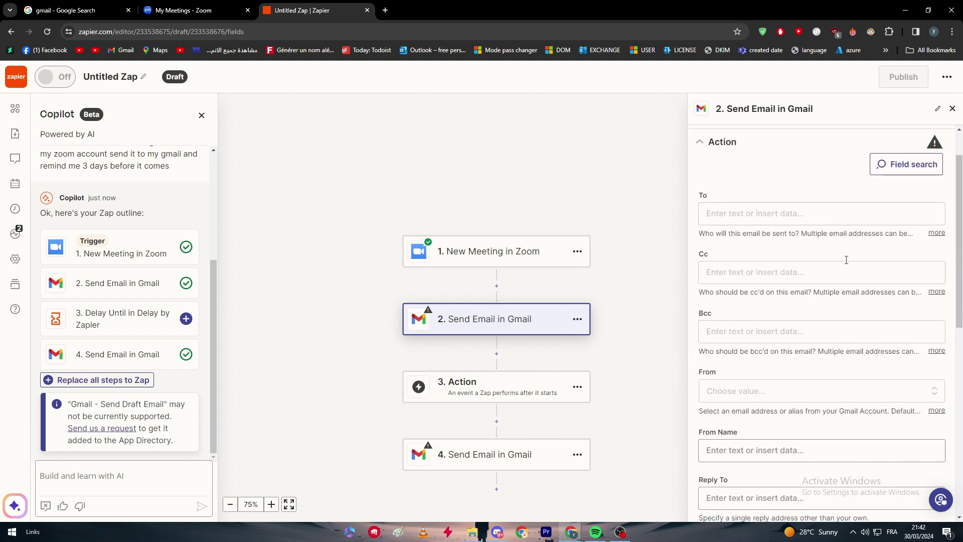
pyautogui.scroll(10, 765, 417)
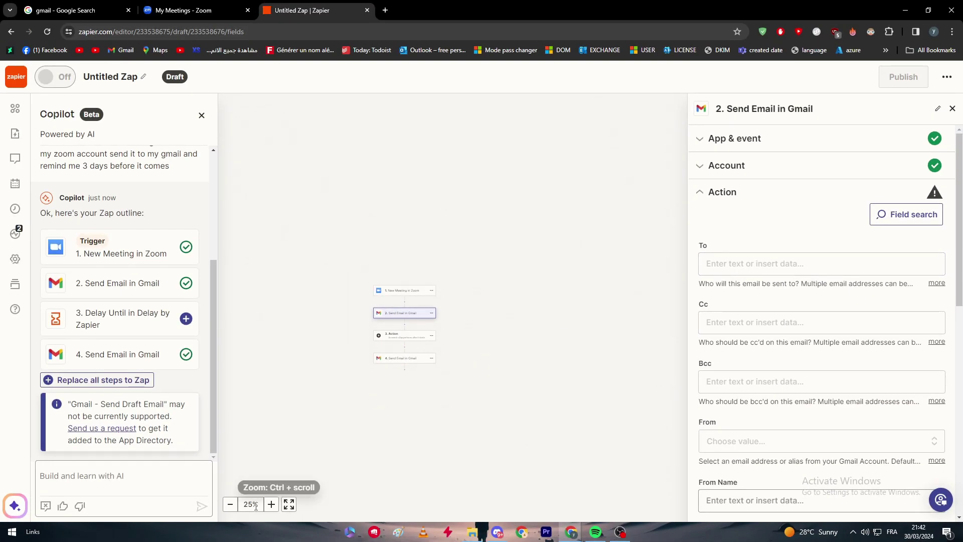
pyautogui.click(270, 504)
pyautogui.click(271, 504)
pyautogui.moveTo(513, 475)
pyautogui.mouseDown()
pyautogui.moveTo(443, 397)
pyautogui.moveTo(511, 472)
pyautogui.mouseUp()
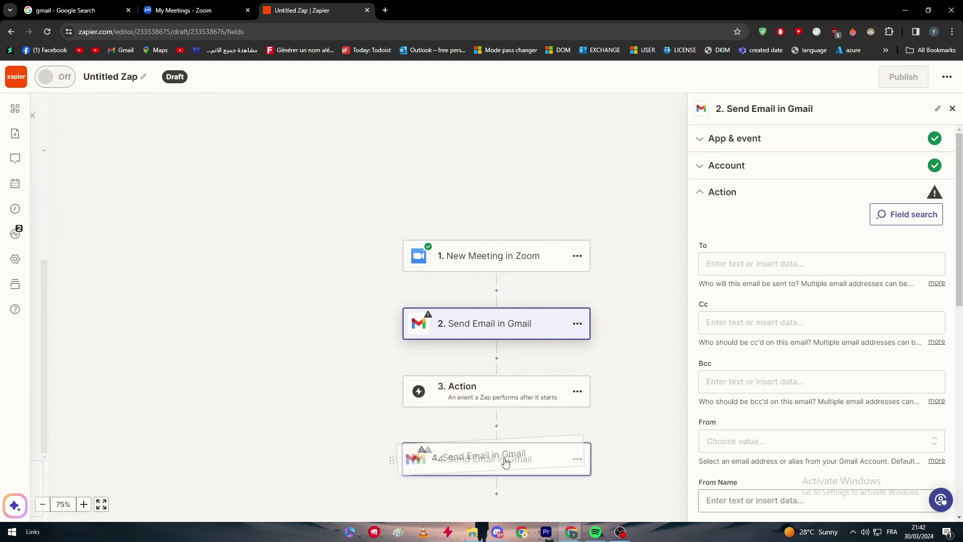
pyautogui.scroll(-4, 900, 344)
pyautogui.scroll(-2, 900, 344)
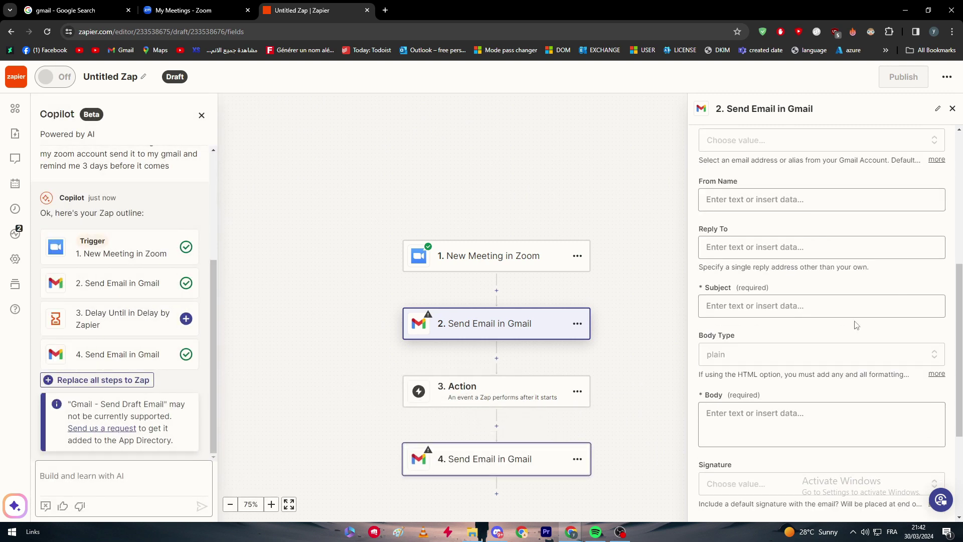
pyautogui.scroll(-4, 856, 325)
# Insert the Zoom trigger's Meeting Type field (sample value 1) into the Gmail email Body.
pyautogui.click(755, 257)
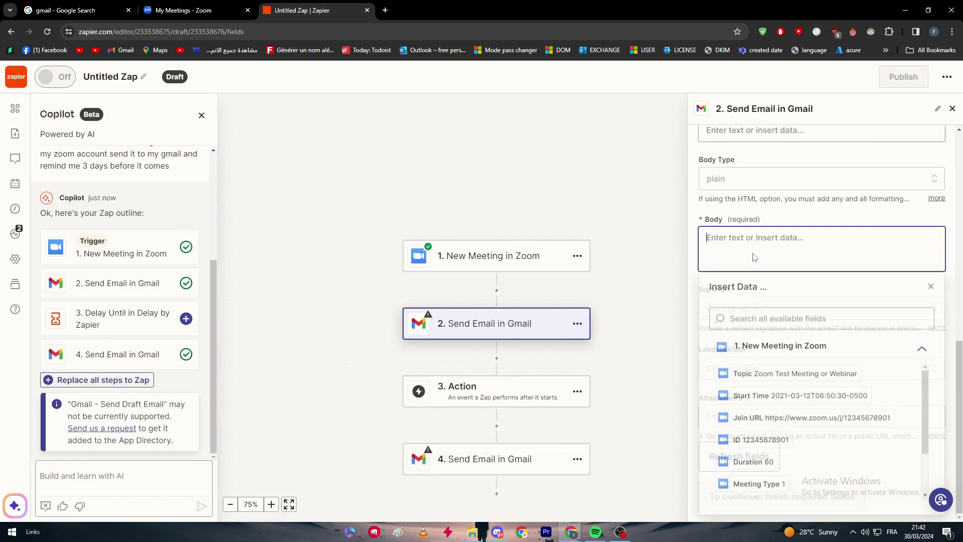
pyautogui.write('zoommeeting')
pyautogui.doubleClick(756, 321)
pyautogui.press('BackSpace')
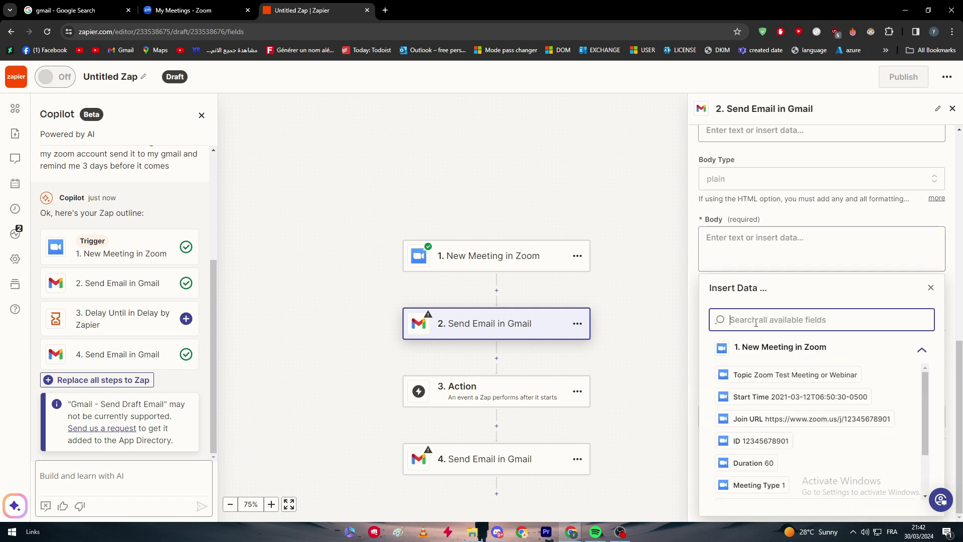
pyautogui.scroll(-1, 816, 431)
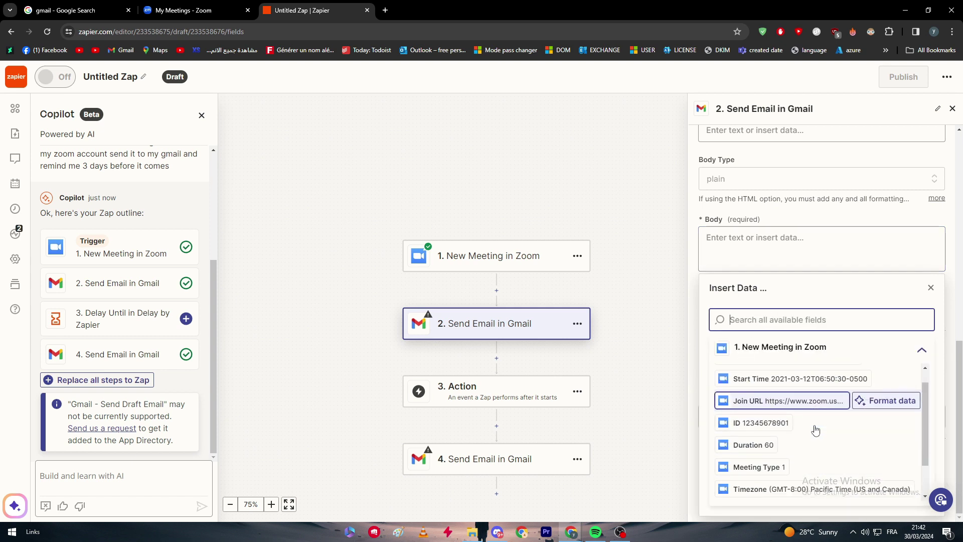
pyautogui.scroll(-2, 816, 430)
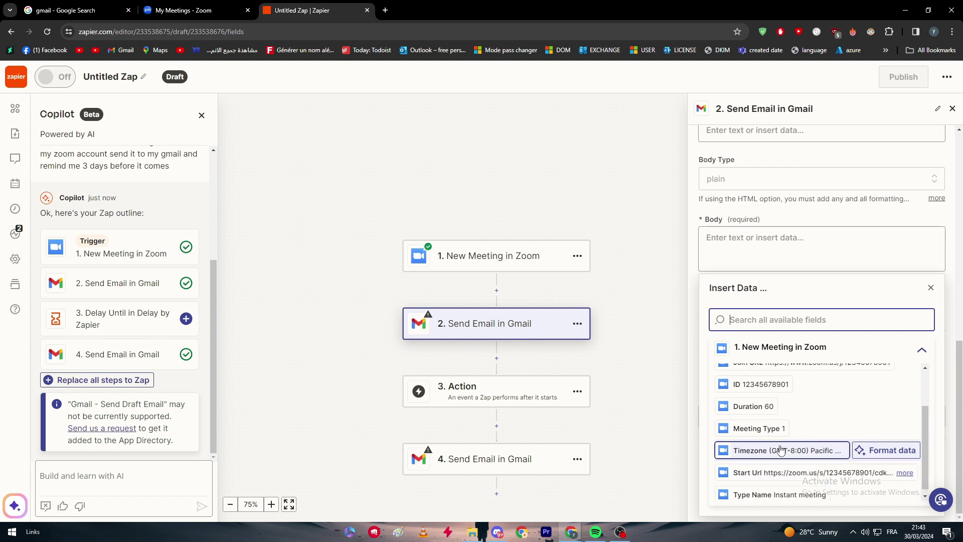
pyautogui.scroll(2, 774, 451)
pyautogui.click(757, 485)
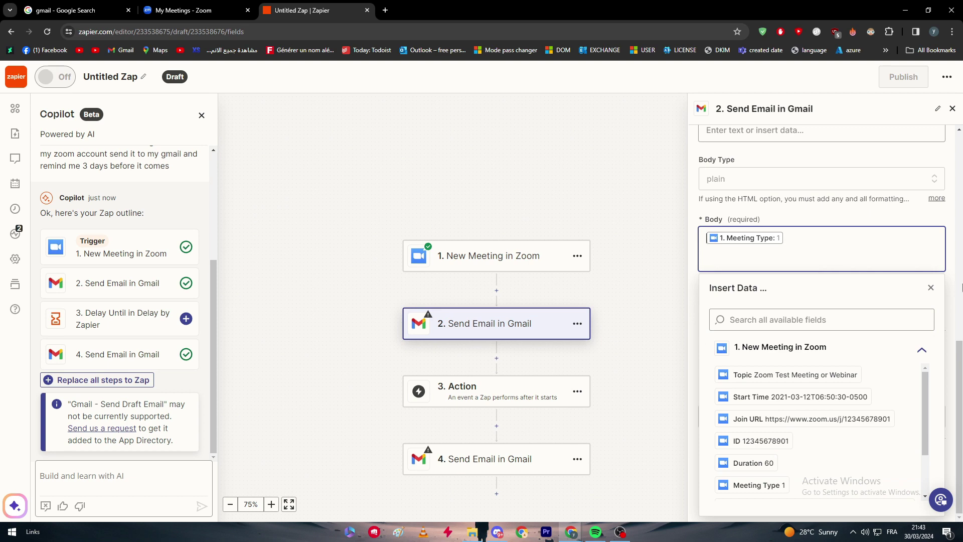
pyautogui.click(930, 287)
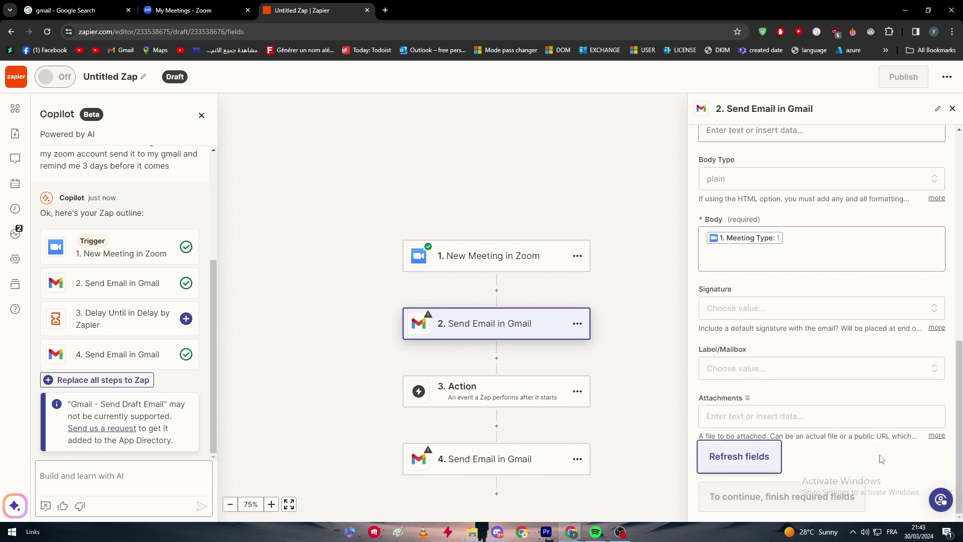
pyautogui.scroll(6, 830, 372)
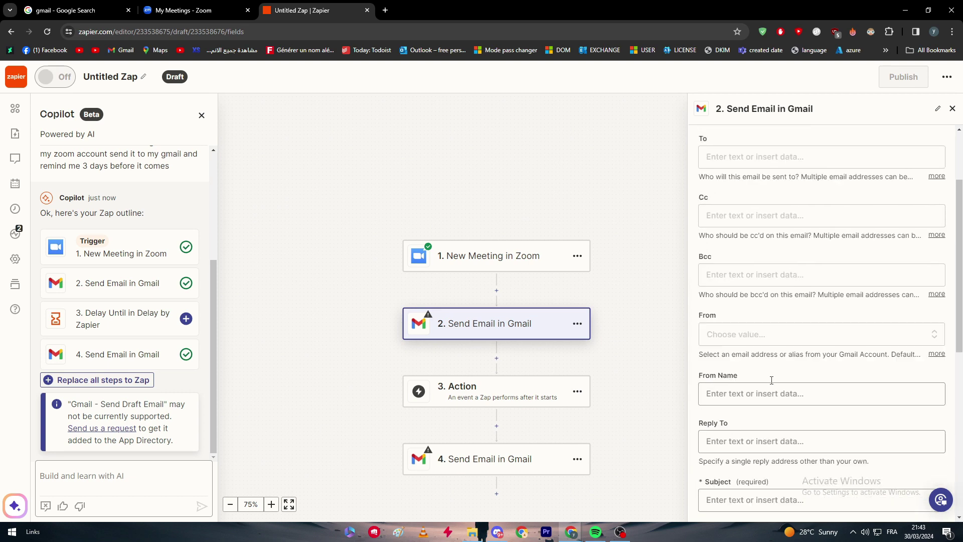
pyautogui.scroll(3, 771, 379)
pyautogui.scroll(-10, 775, 374)
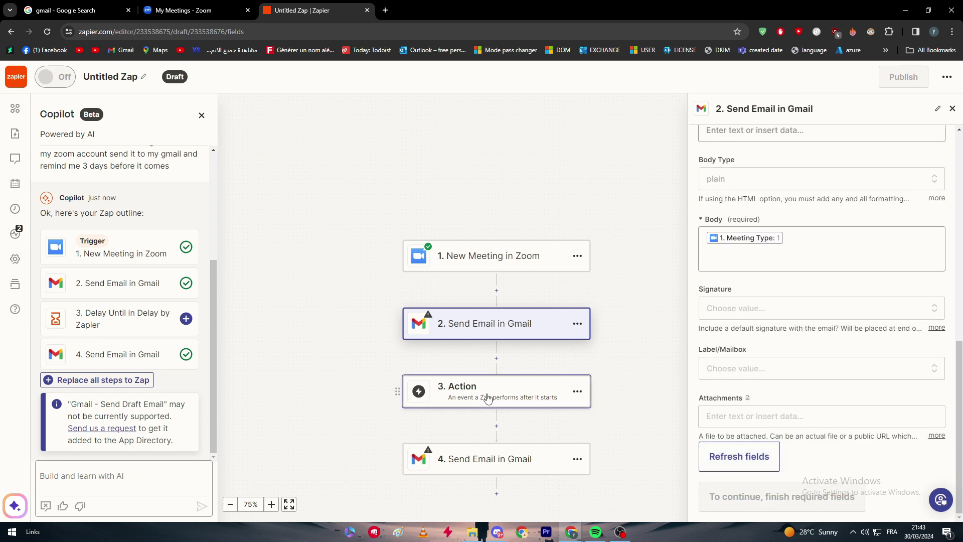
pyautogui.scroll(2, 658, 262)
pyautogui.scroll(1, 746, 269)
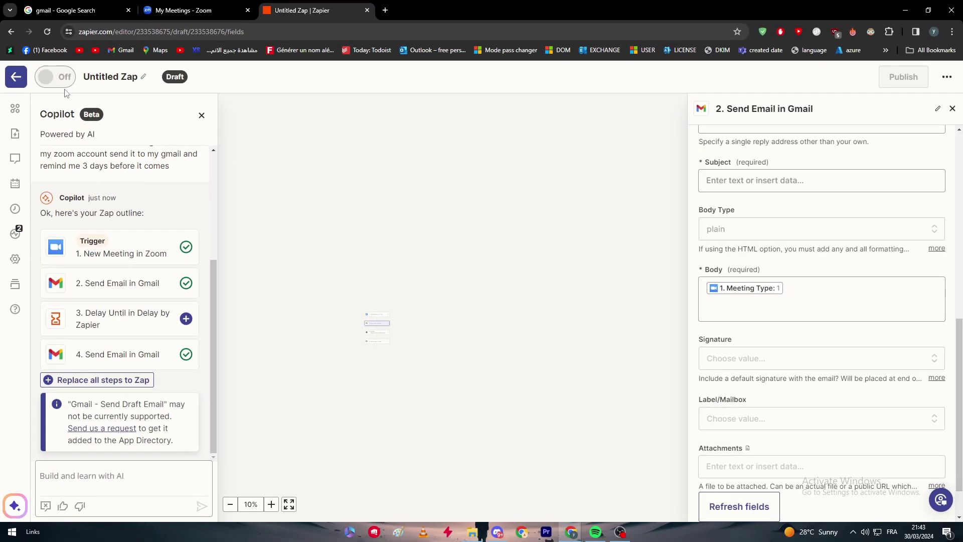
# Exit the editor, discarding the unpublished draft Zap, and go back to My Zaps.
pyautogui.click(15, 76)
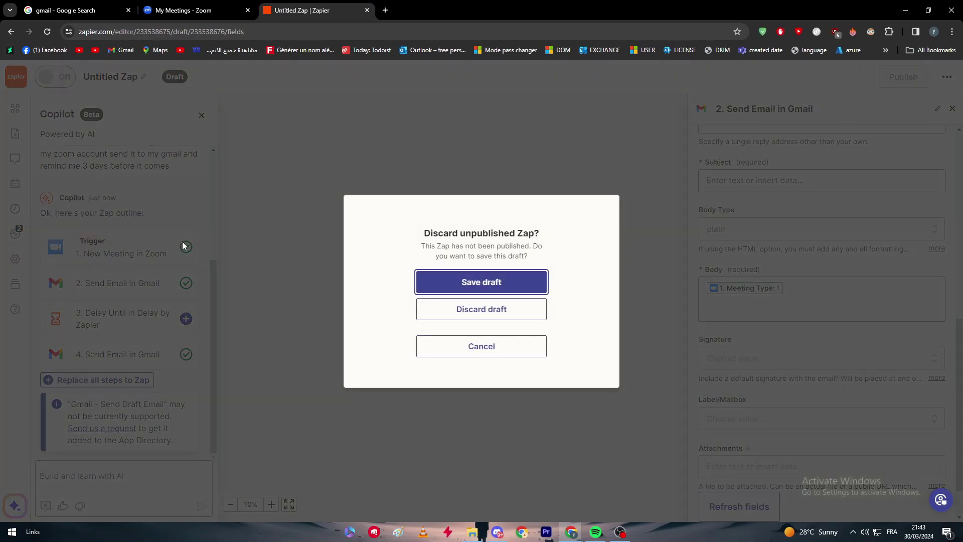
pyautogui.click(513, 313)
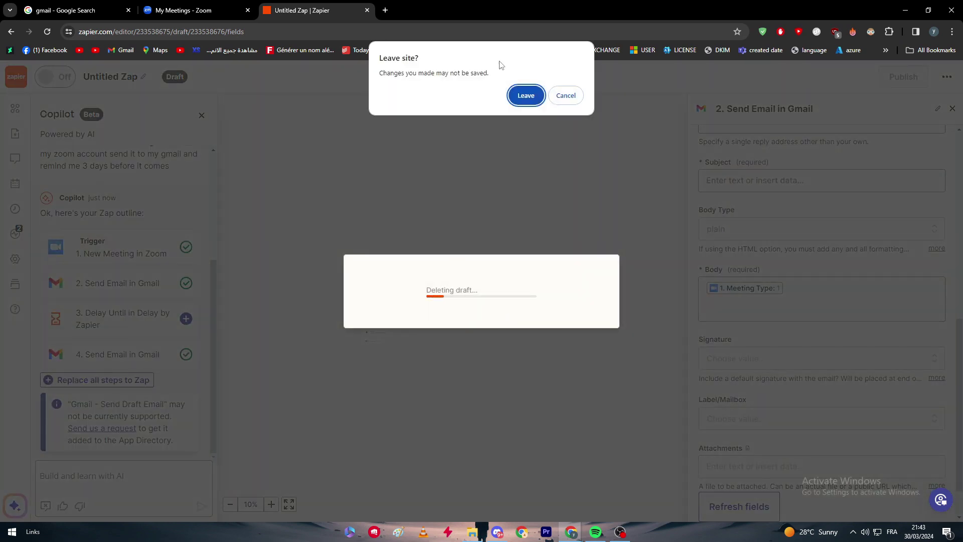
pyautogui.click(526, 91)
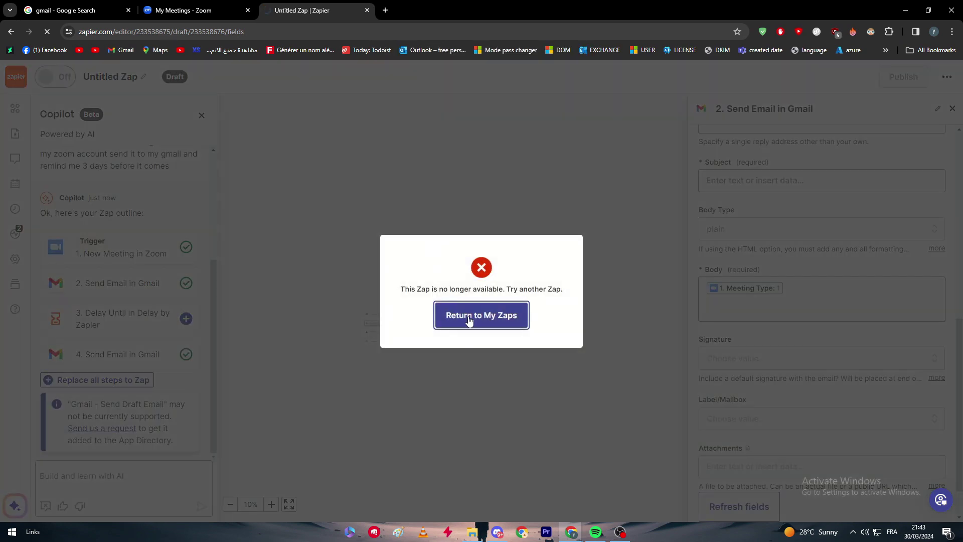
pyautogui.click(469, 317)
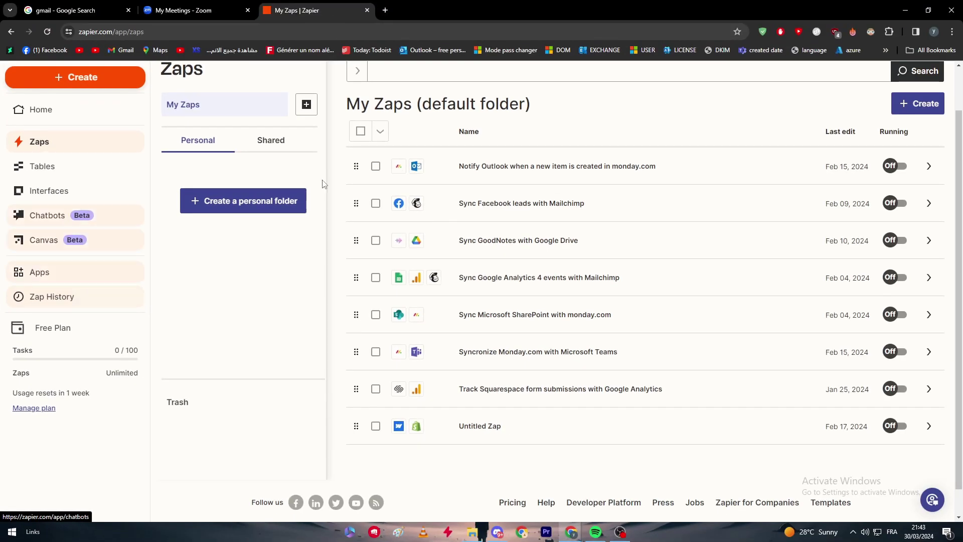
pyautogui.scroll(1, 725, 243)
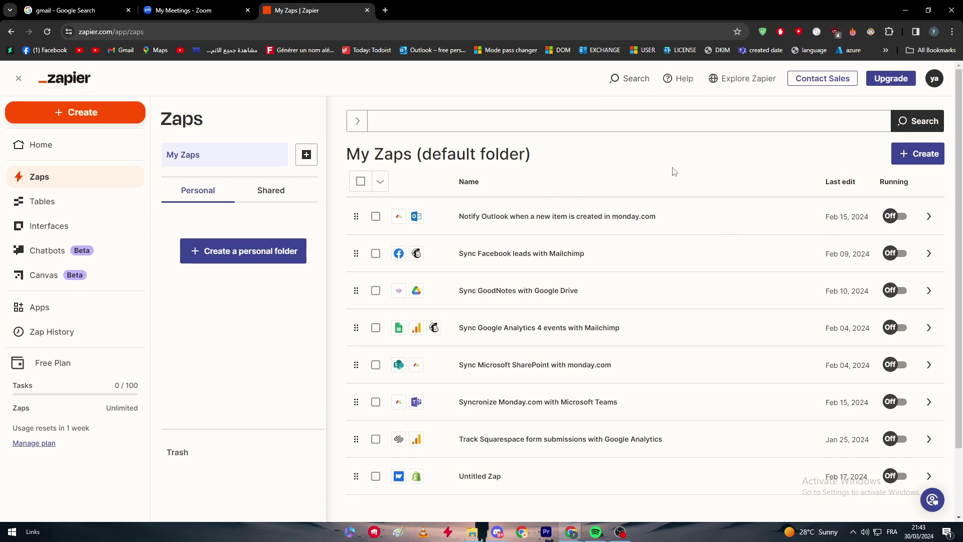